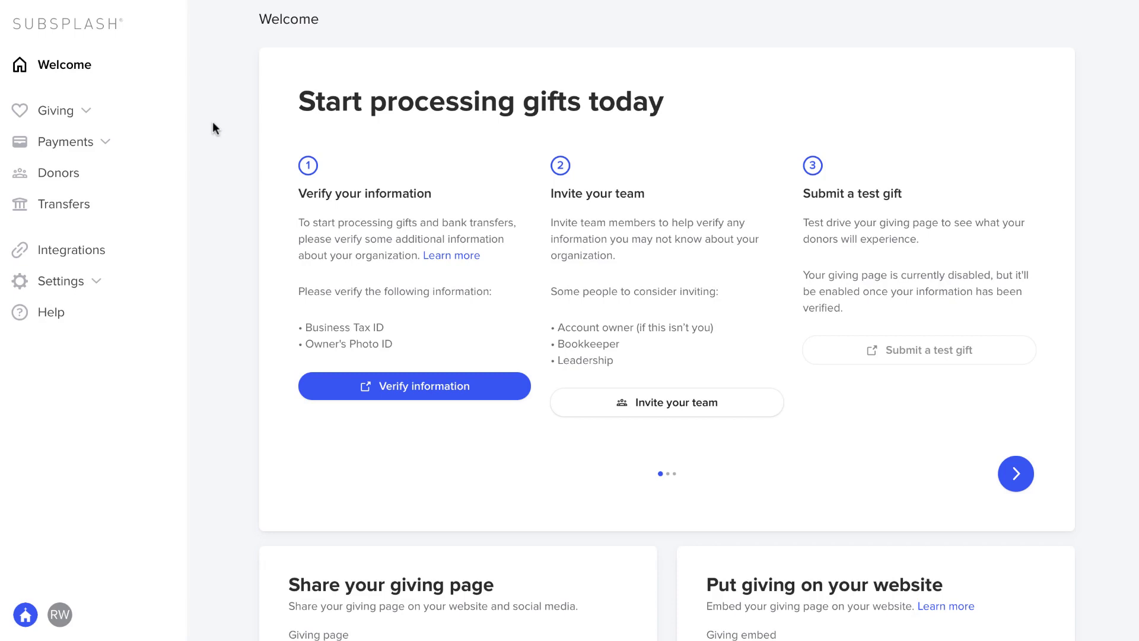
- Open the gifts list and view its export date filter, leaving it without exporting
click(40, 316)
click(77, 109)
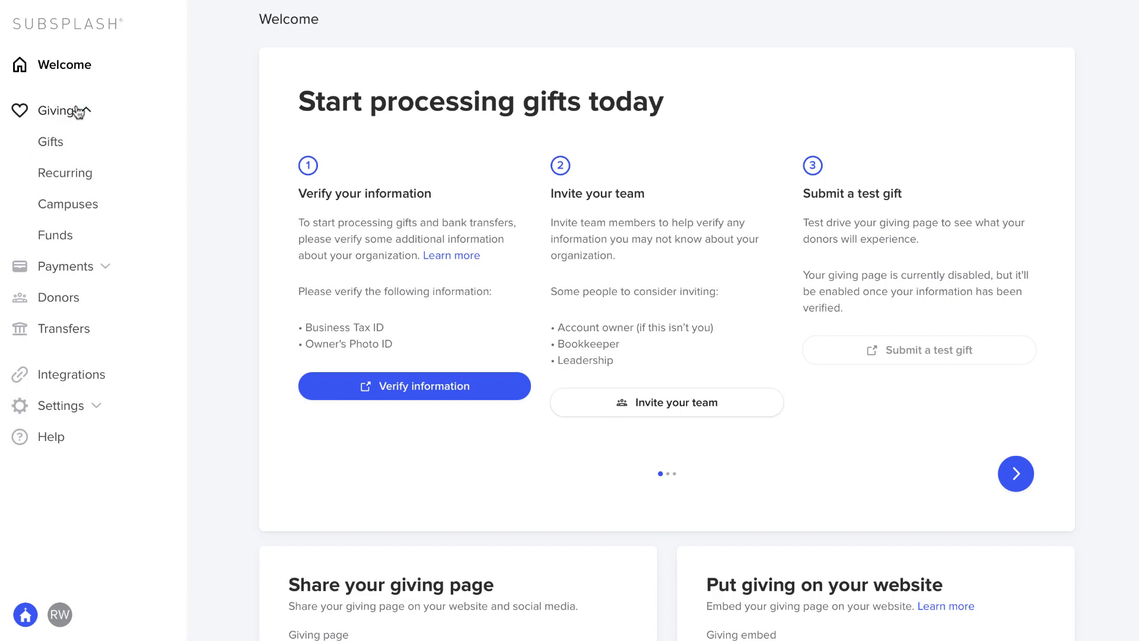
click(50, 142)
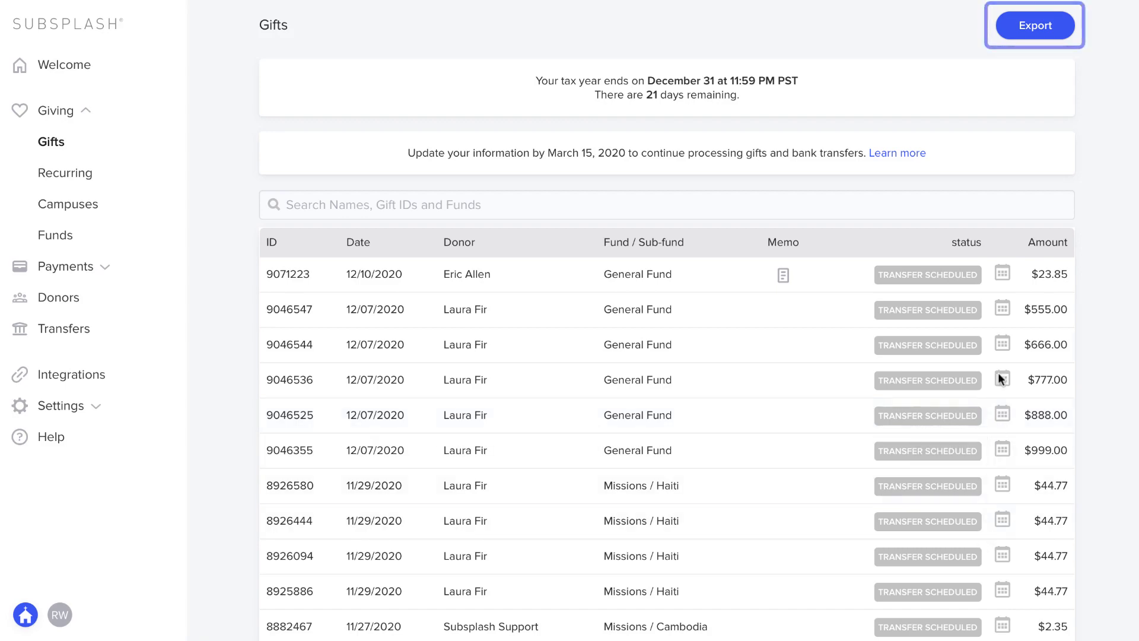
click(1036, 29)
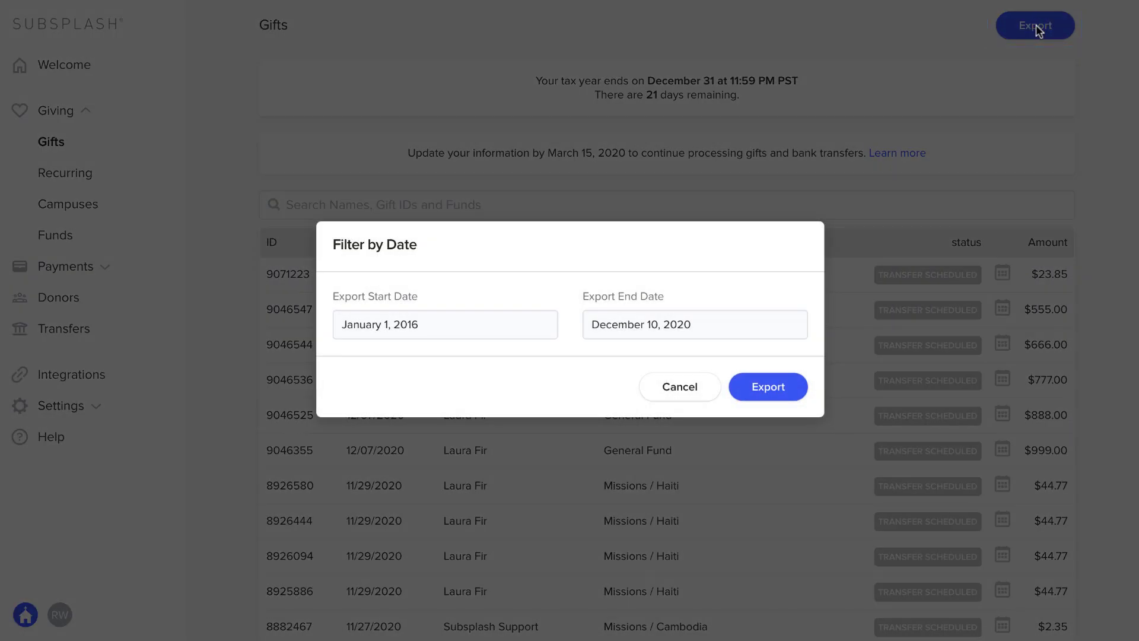
click(707, 389)
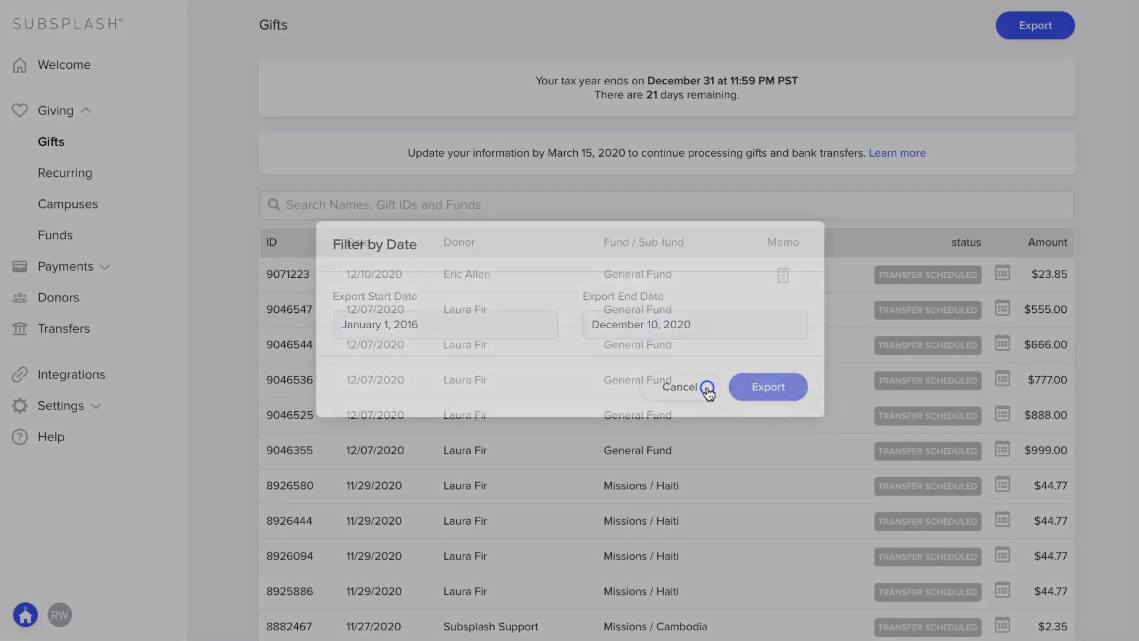
- Open the 12/10/2020 General Fund gift of $23.85 and review its details
click(301, 193)
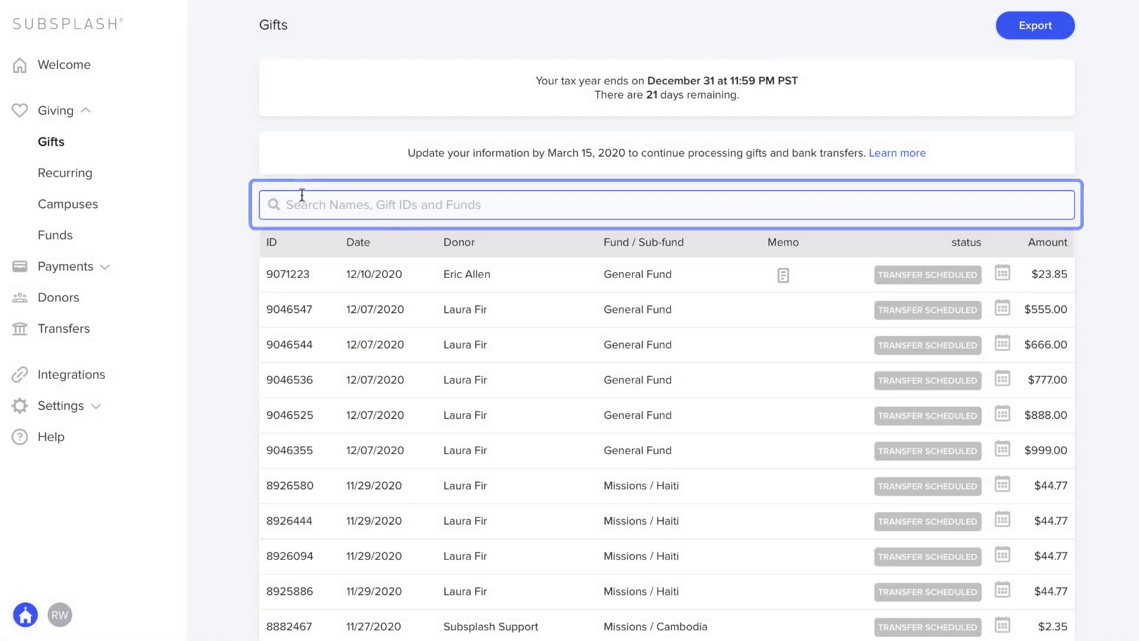
click(472, 287)
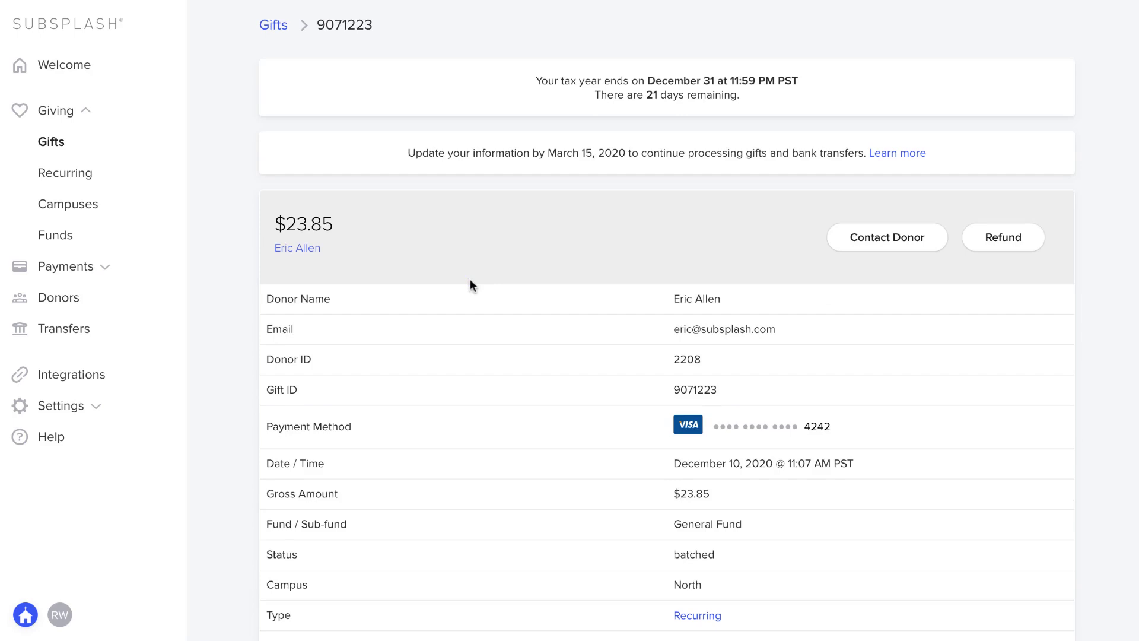
scroll(470, 280, down, 2)
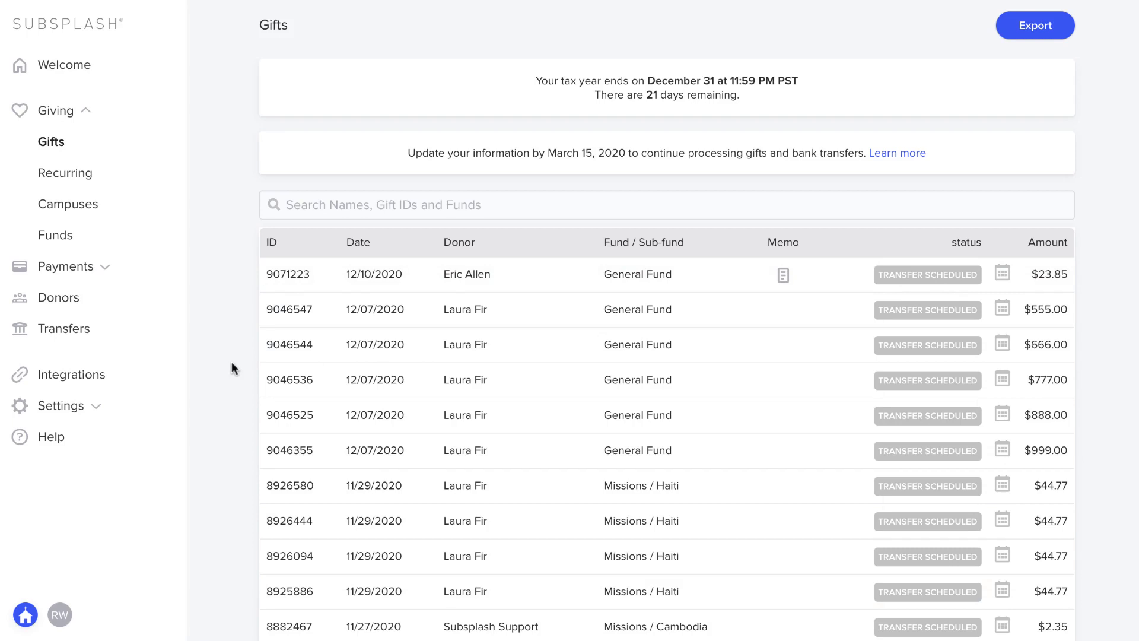
- Open the recurring gift dated Jan 10, 2021 for $23.85 and review its details and past transactions
click(57, 172)
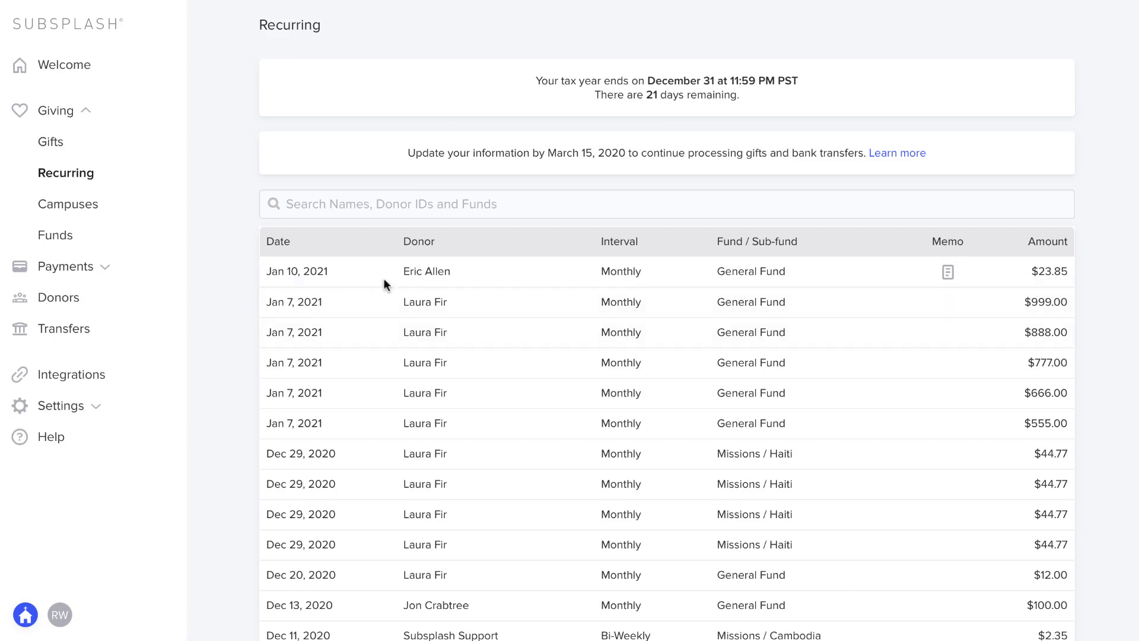
click(408, 272)
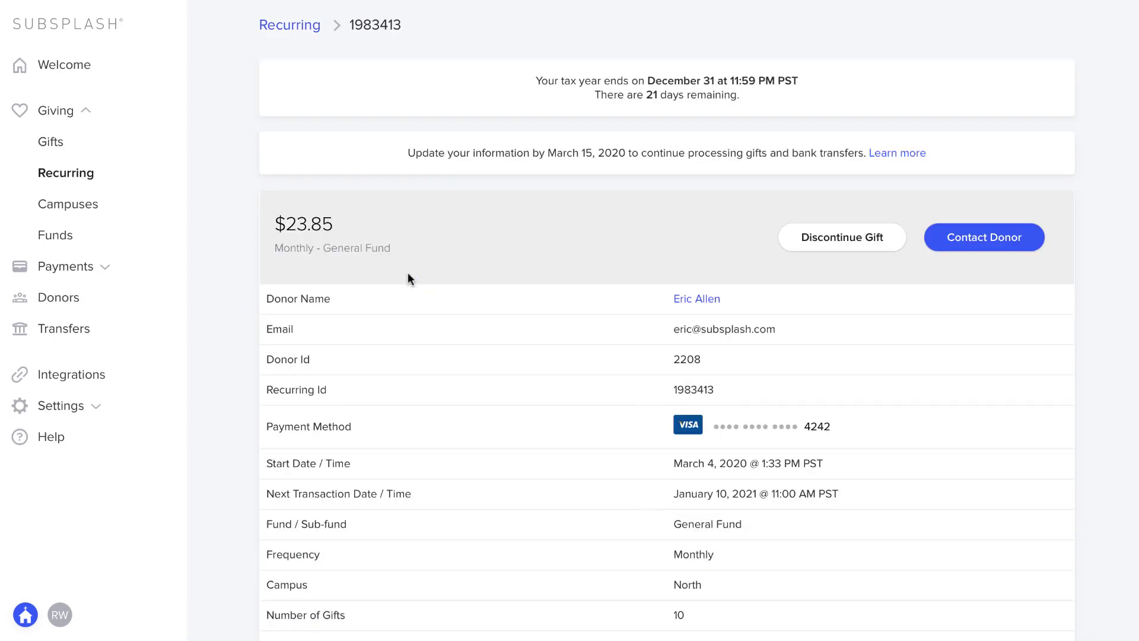
scroll(410, 279, down, 2)
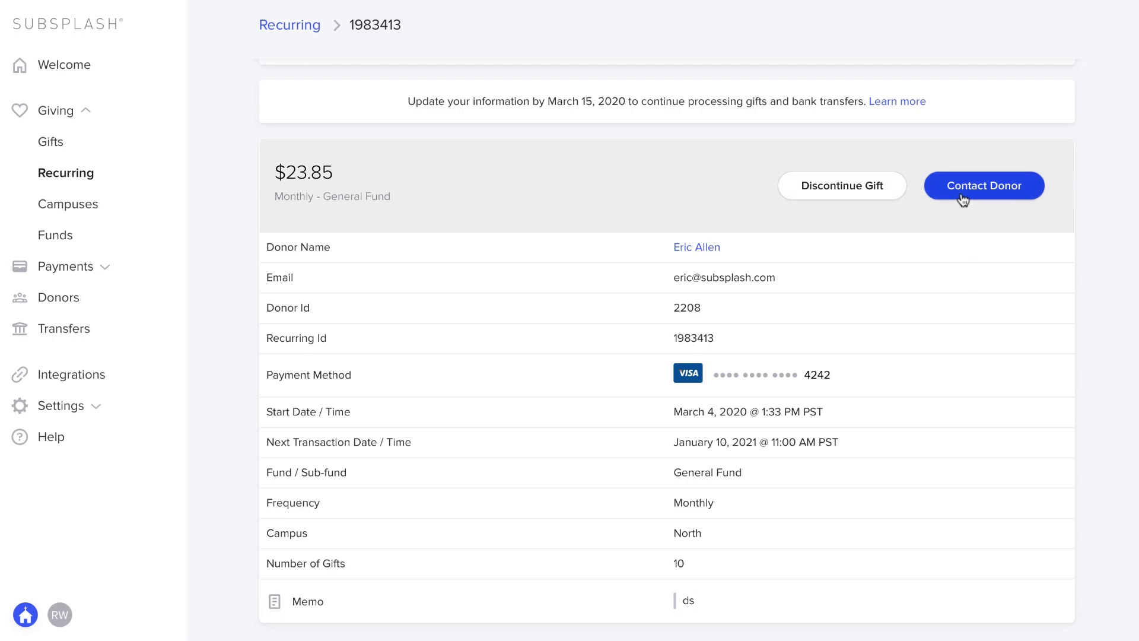
scroll(962, 194, down, 1)
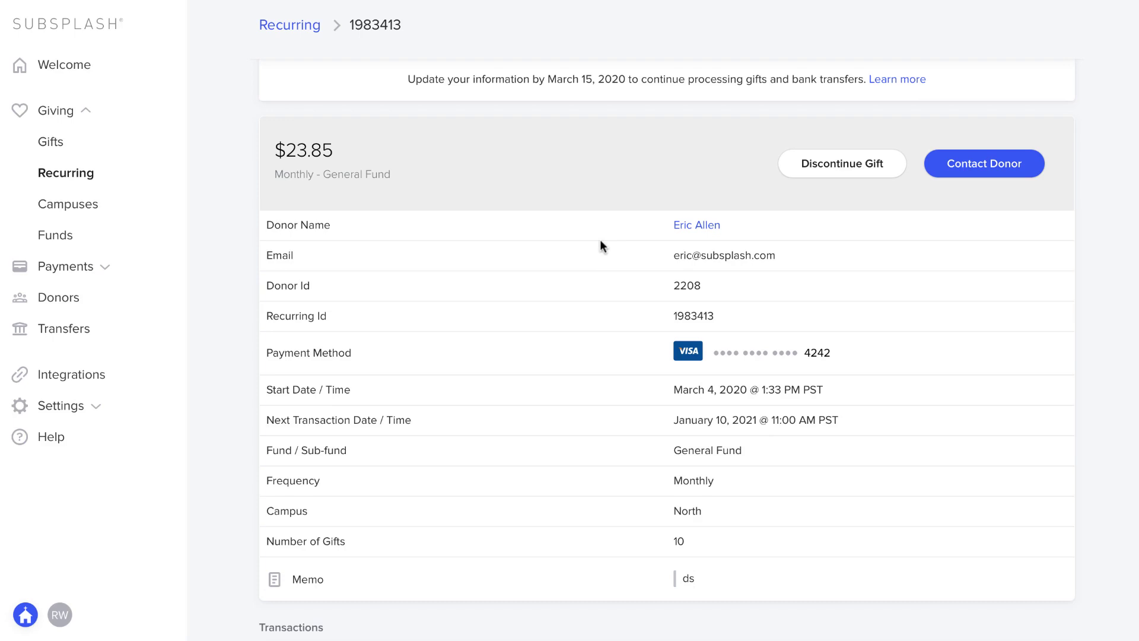
scroll(599, 239, down, 5)
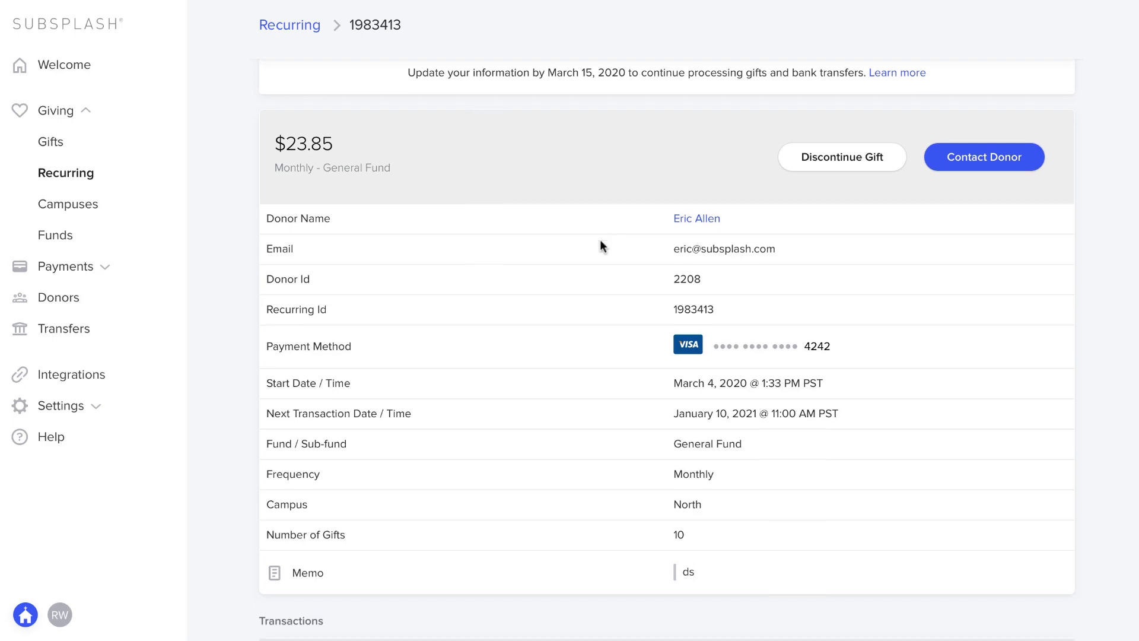
scroll(601, 241, down, 3)
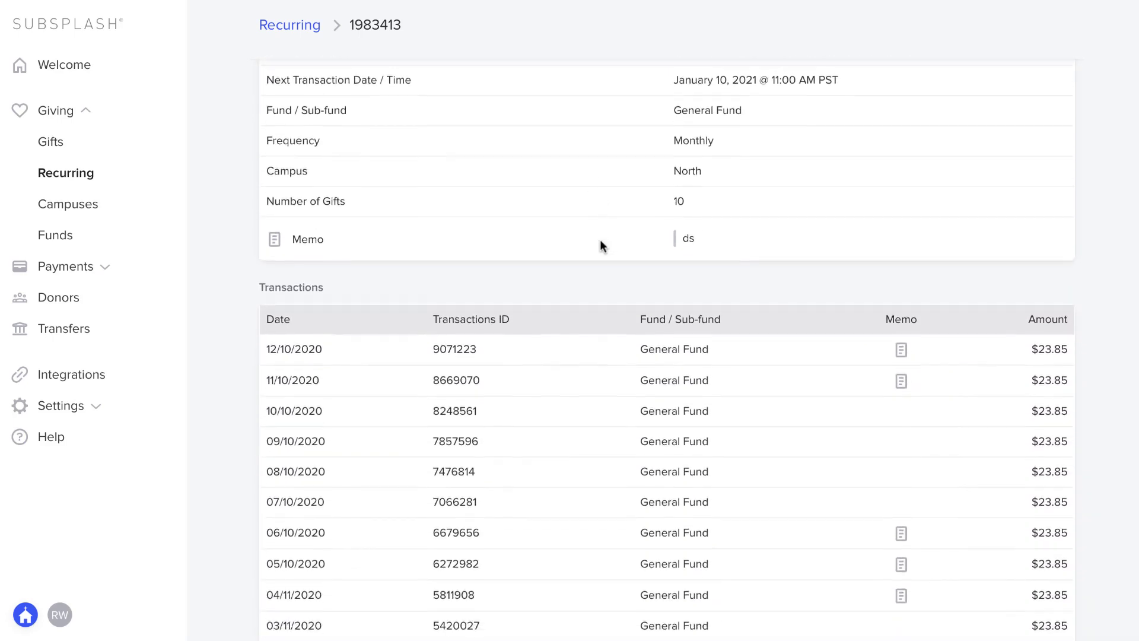
scroll(600, 241, up, 8)
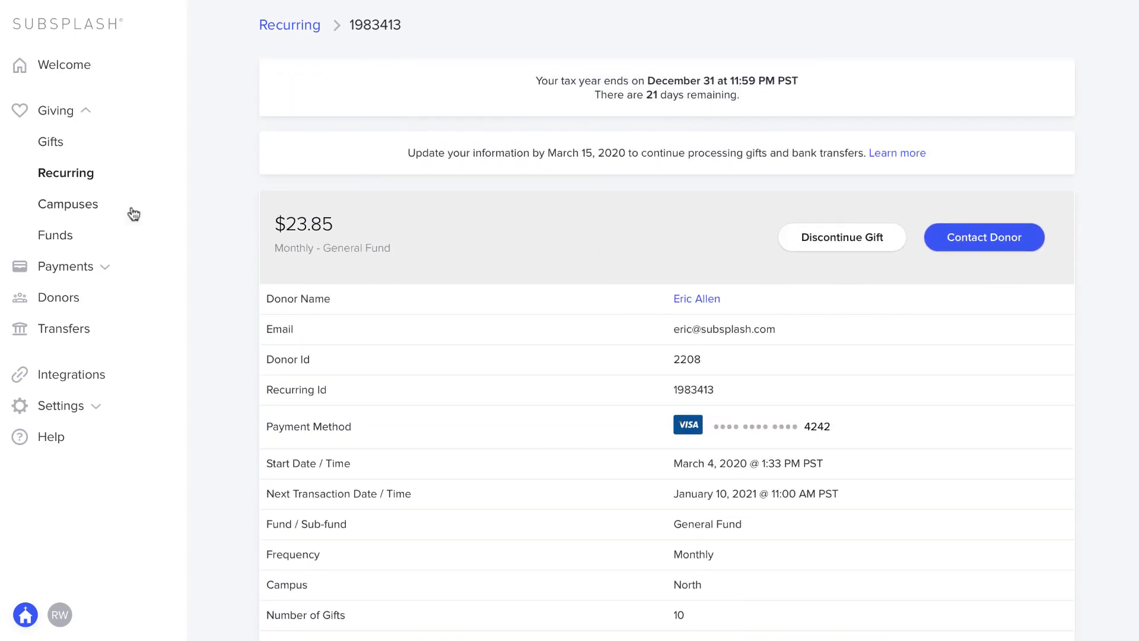
- View the giving campuses, and review the published funds and sub-funds
click(74, 204)
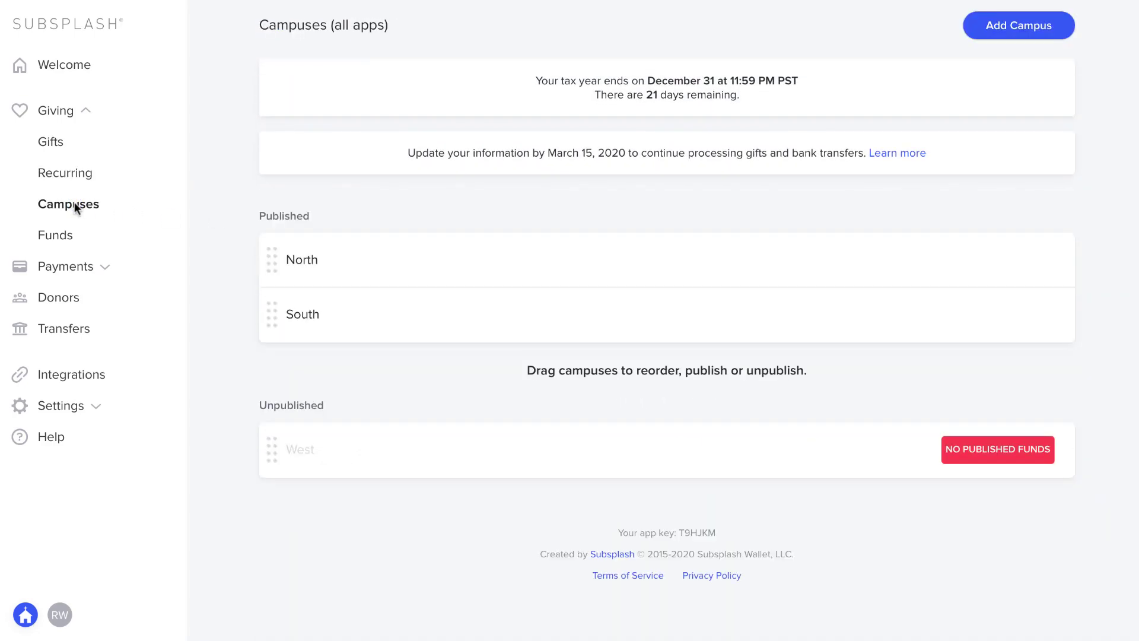
click(52, 237)
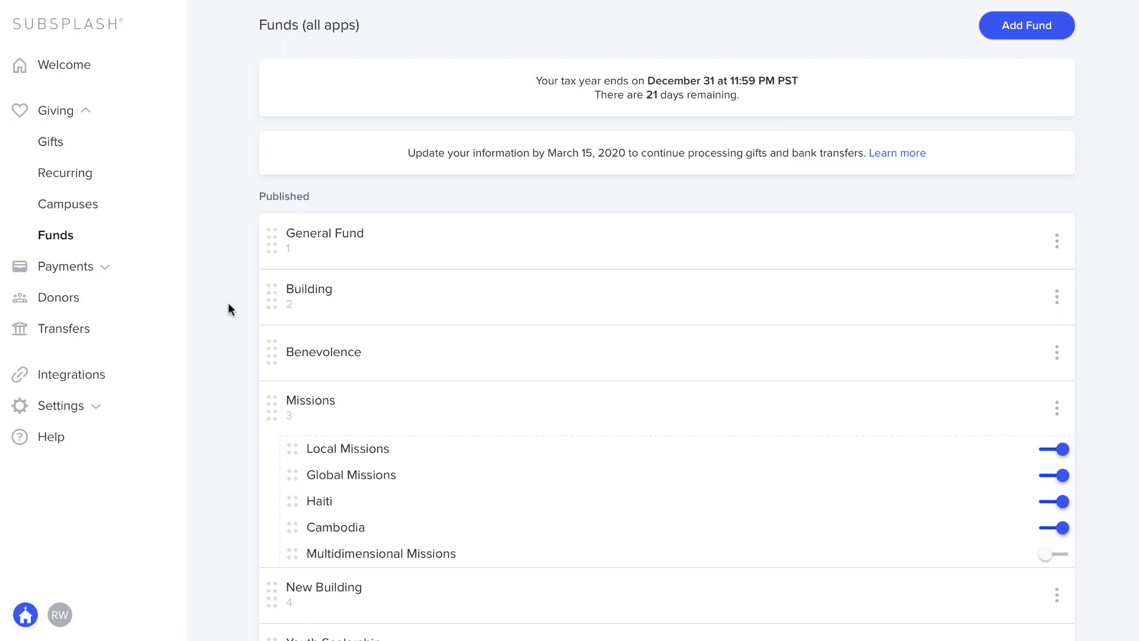
scroll(223, 299, down, 2)
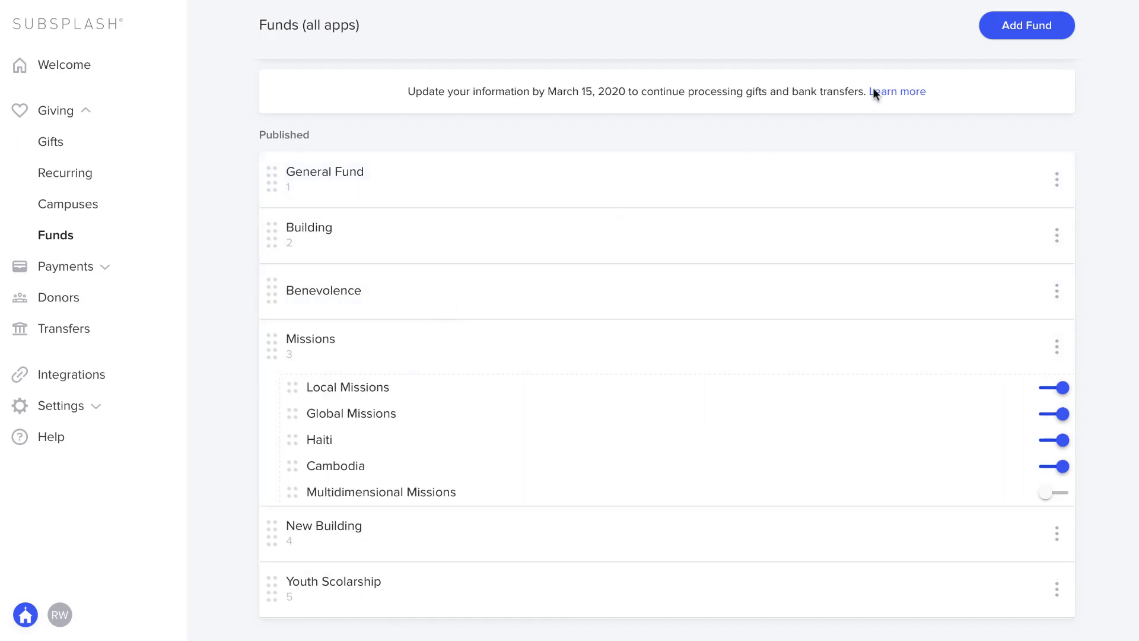
- Move General Fund below Benevolence in the published funds and return it to the first place
drag(272, 178, 276, 234)
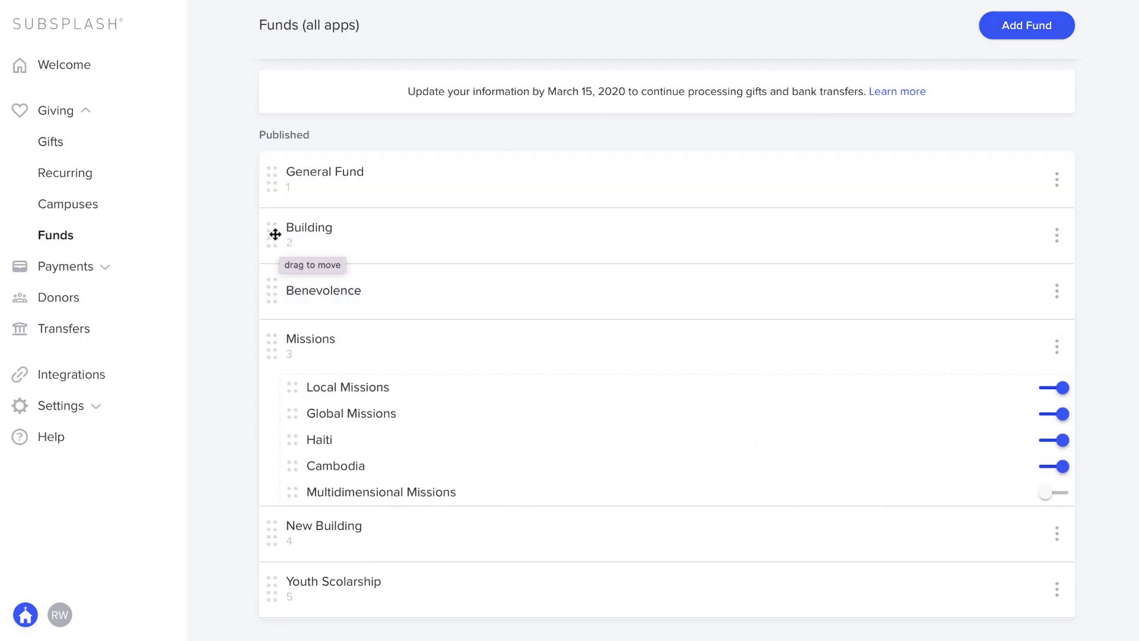
drag(269, 183, 280, 59)
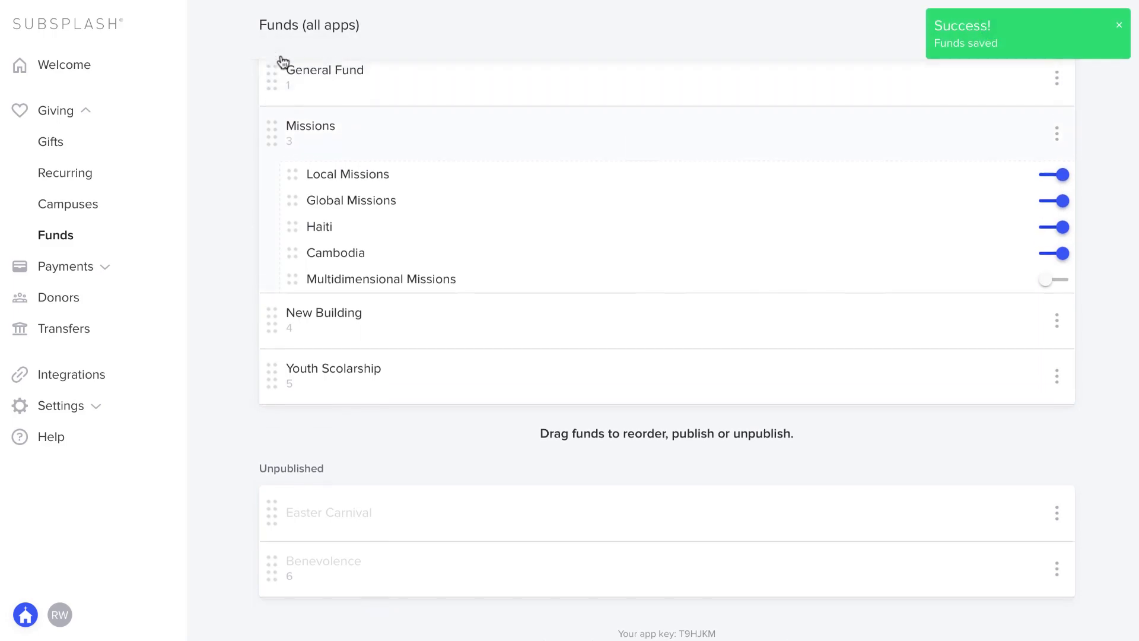
scroll(283, 62, up, 3)
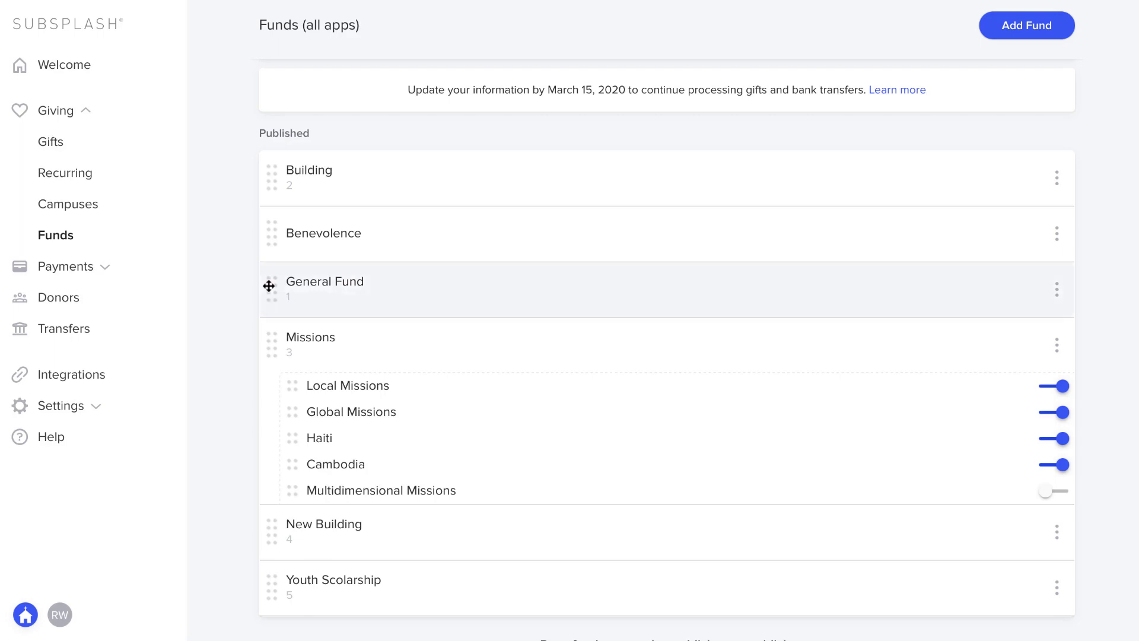
drag(268, 286, 270, 172)
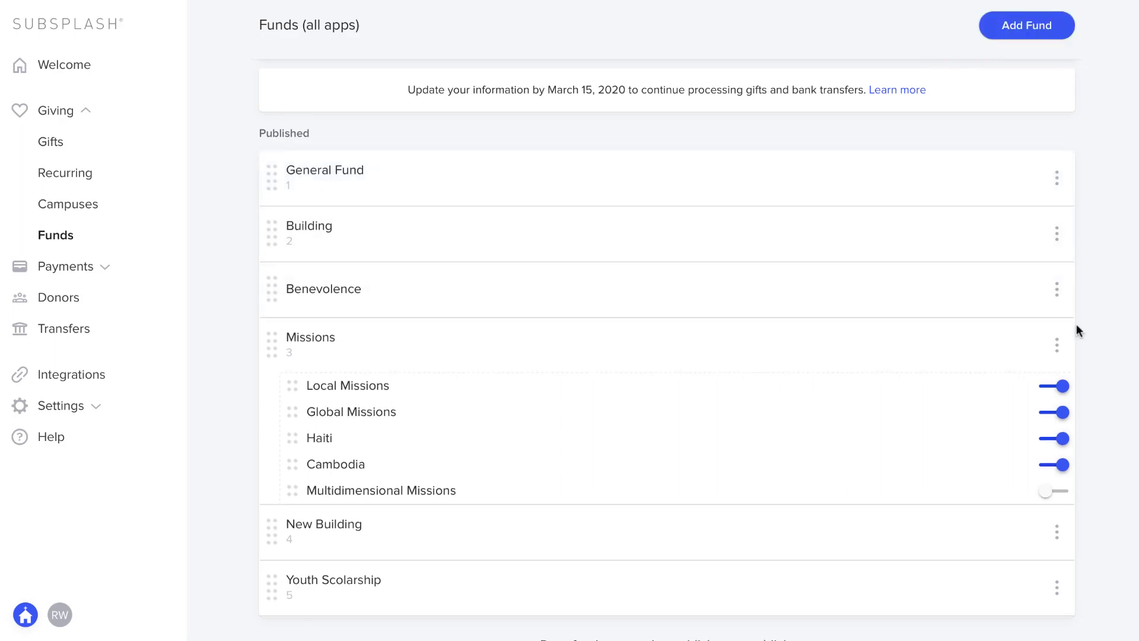
- Check which extra actions are offered for the Missions fund and dismiss them
click(1057, 345)
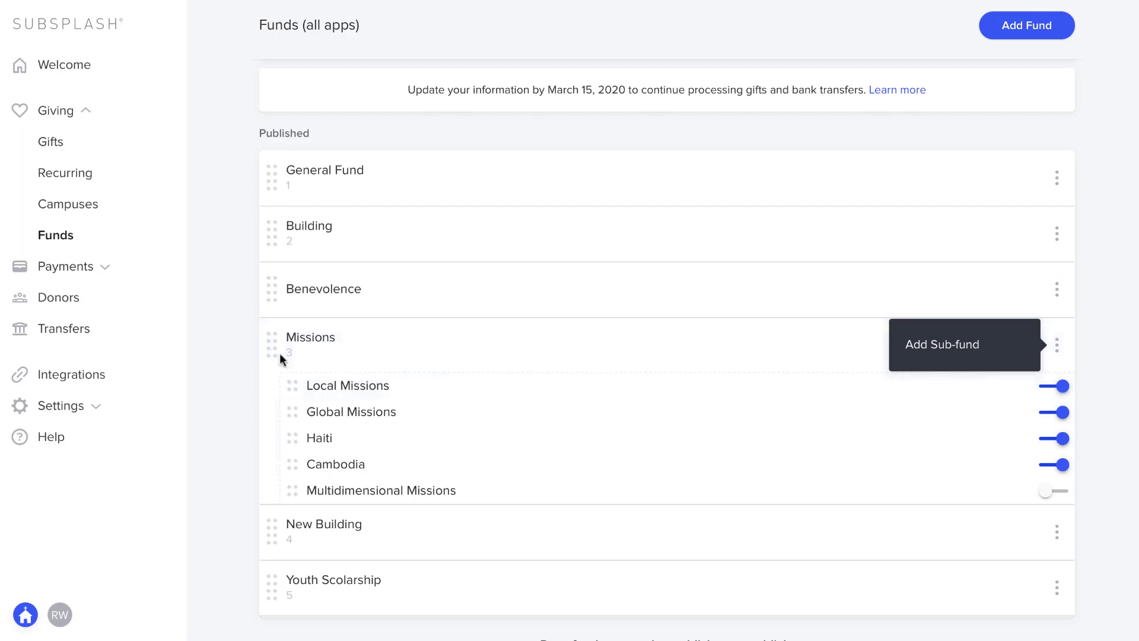
click(202, 325)
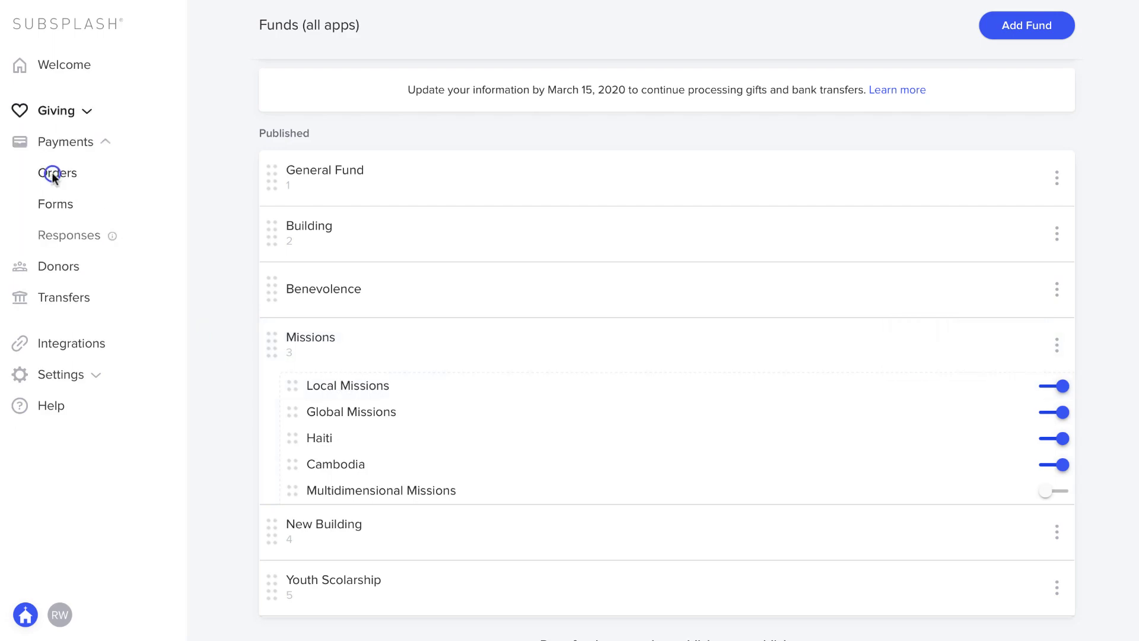
- View the payment orders and open the most recent Hello World order to see its details and options
click(56, 173)
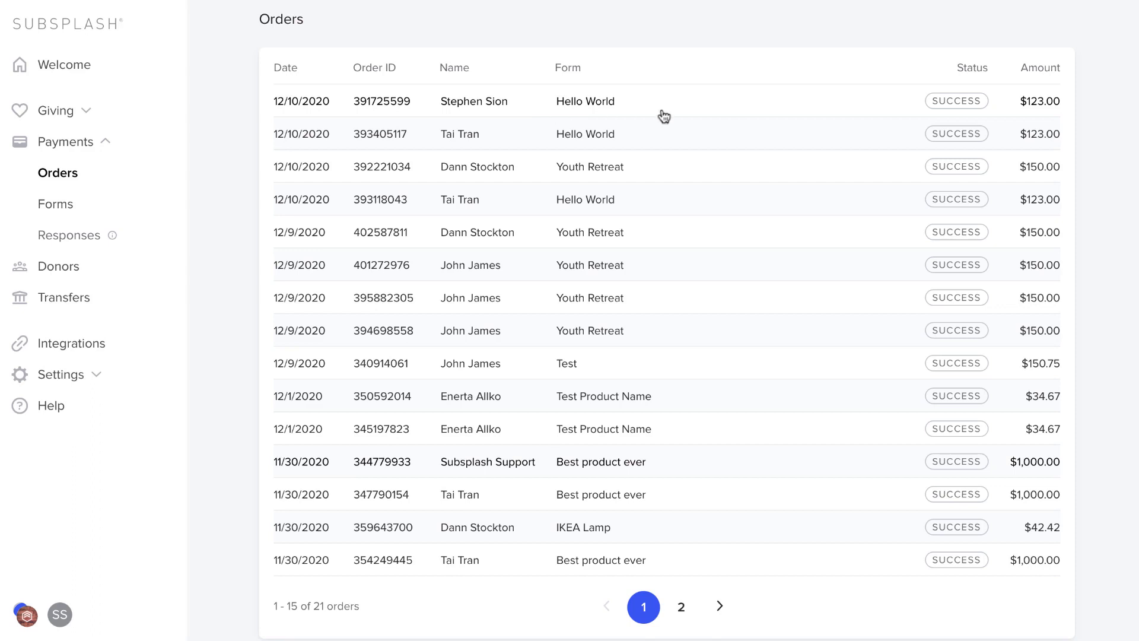
click(477, 103)
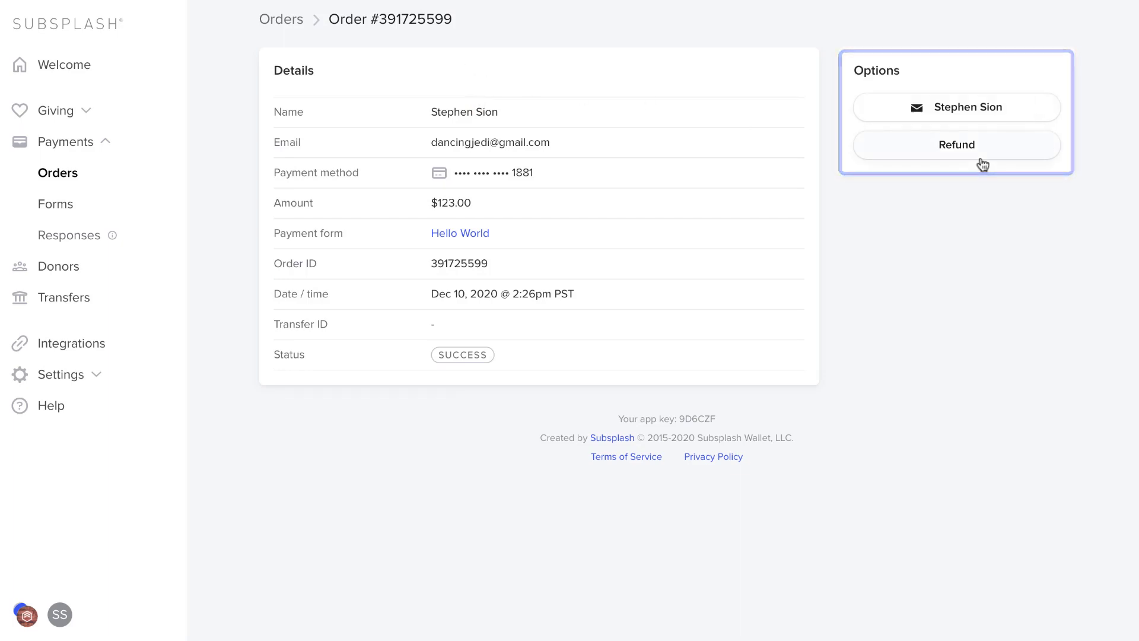
- Create a new payment form titled "VBS Registration"
click(58, 205)
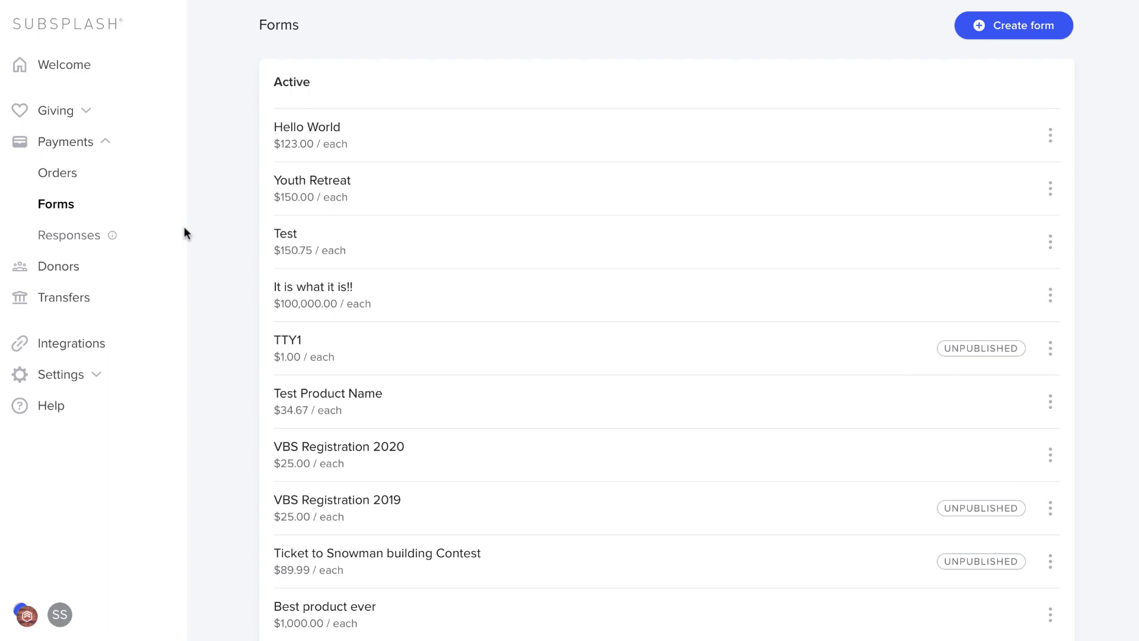
click(994, 35)
click(364, 132)
text(V)
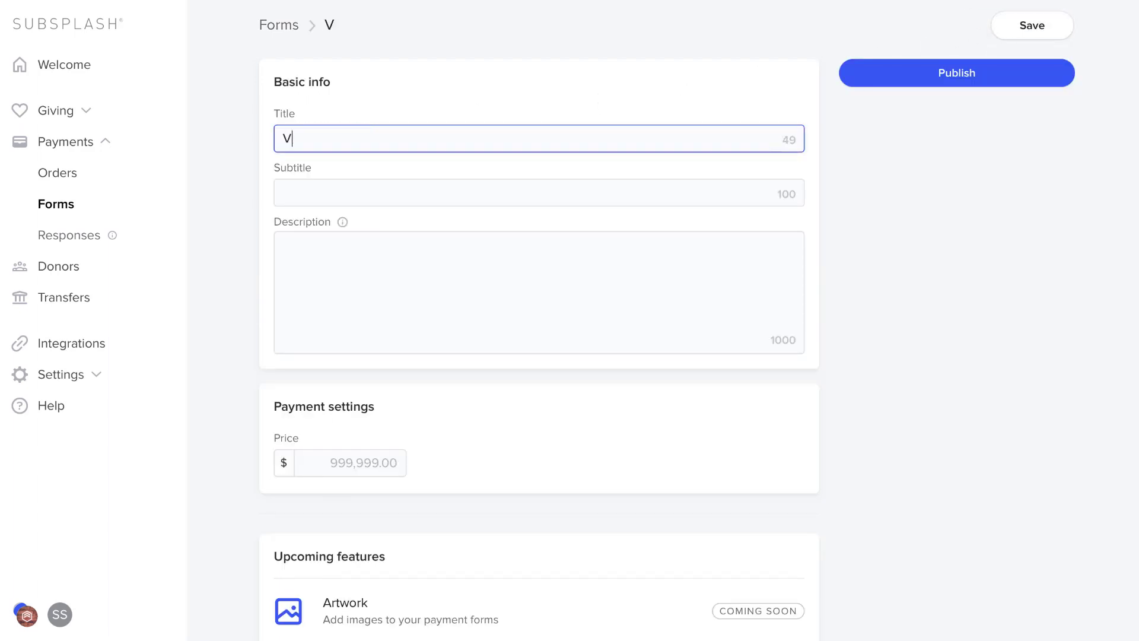
text(BS Reg)
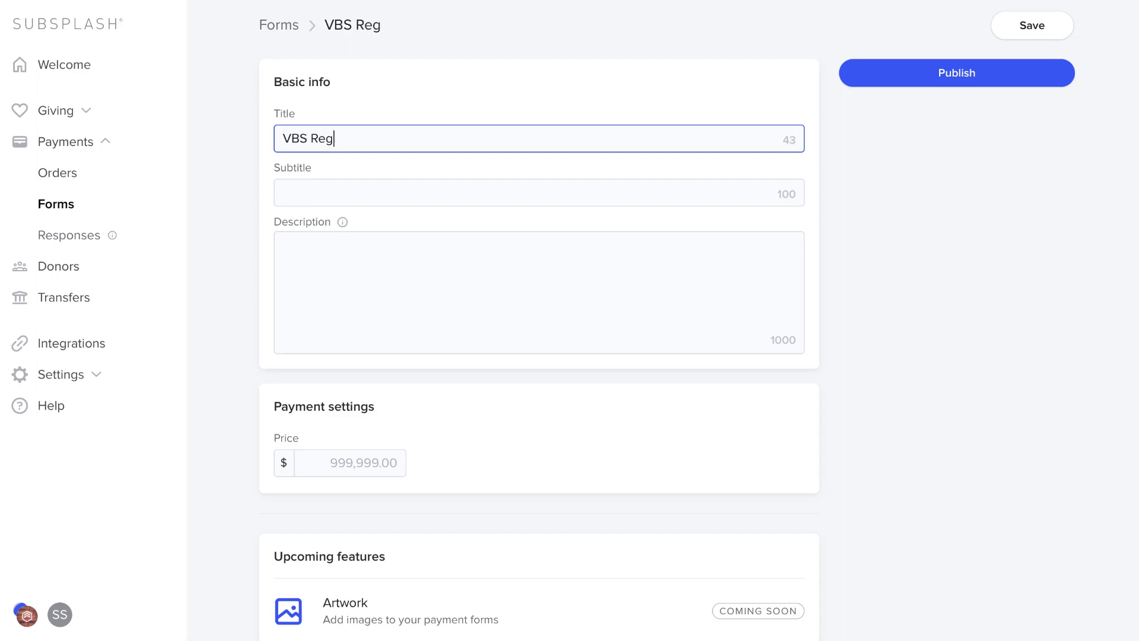
text(istration)
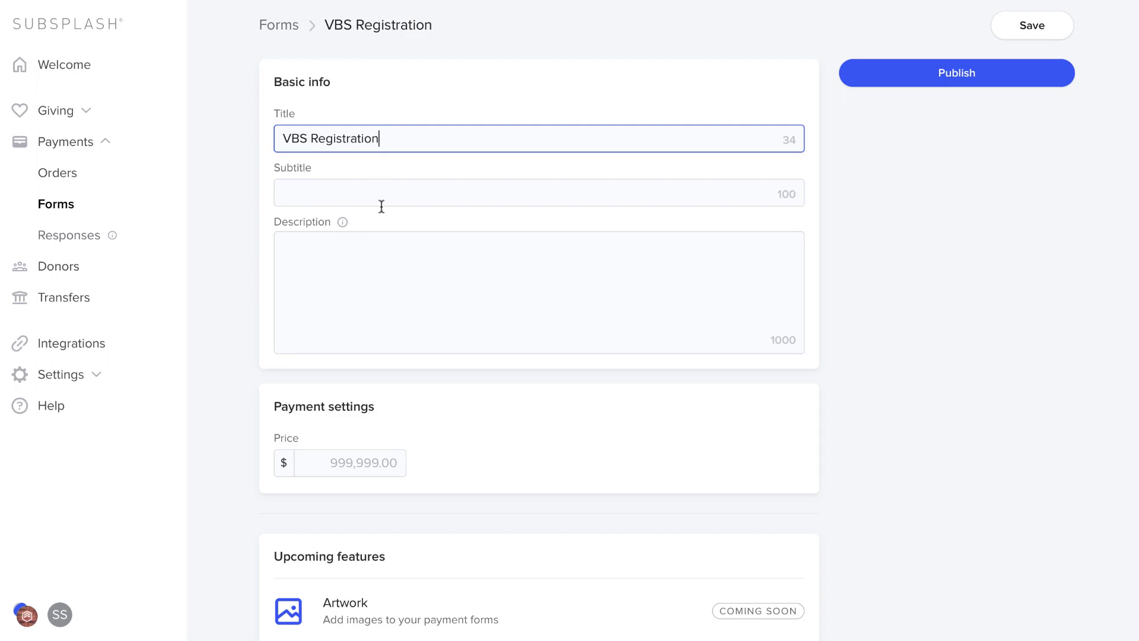
- Set the payment form's price to $25.00 and look over the upcoming features
scroll(354, 280, down, 2)
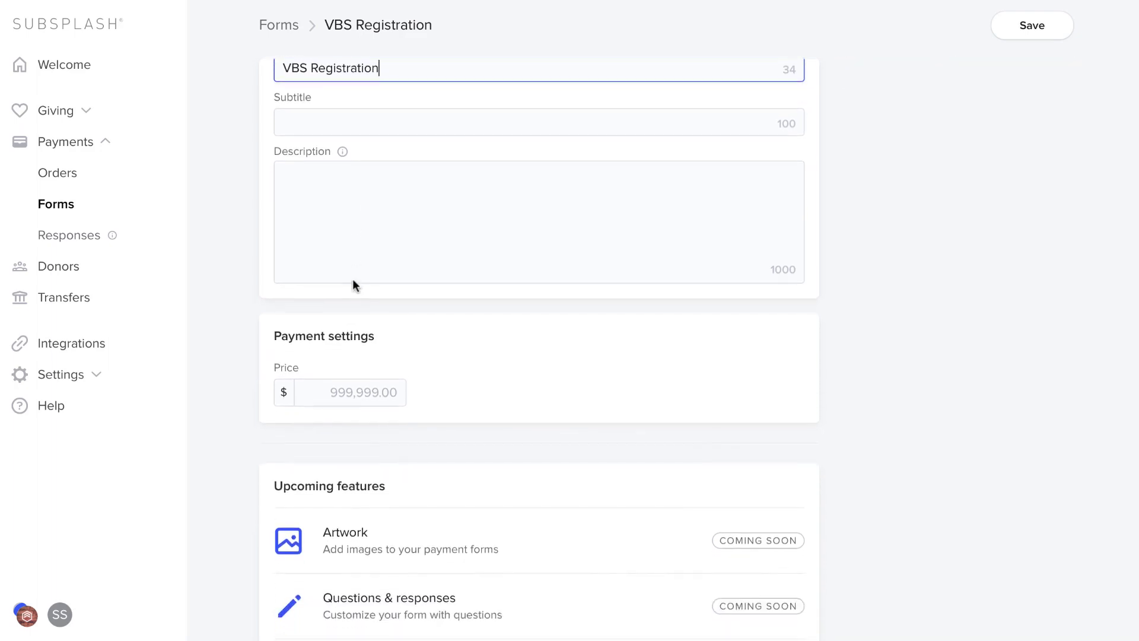
click(343, 388)
text(25)
click(458, 401)
scroll(458, 399, down, 4)
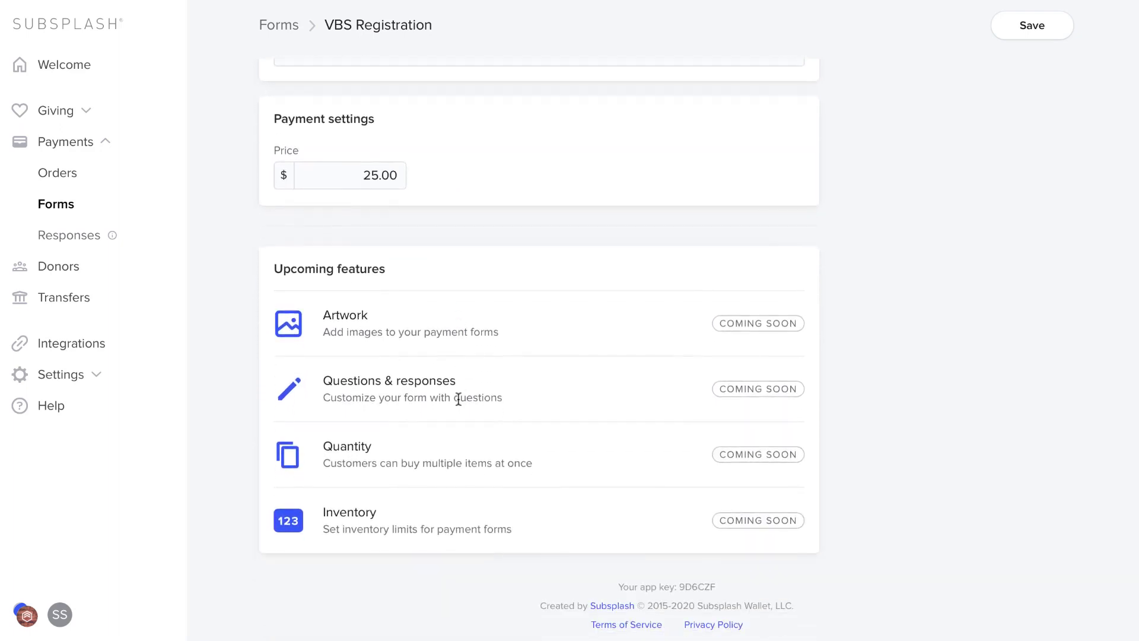
- Publish the VBS Registration form and copy its payment form link
scroll(460, 398, up, 5)
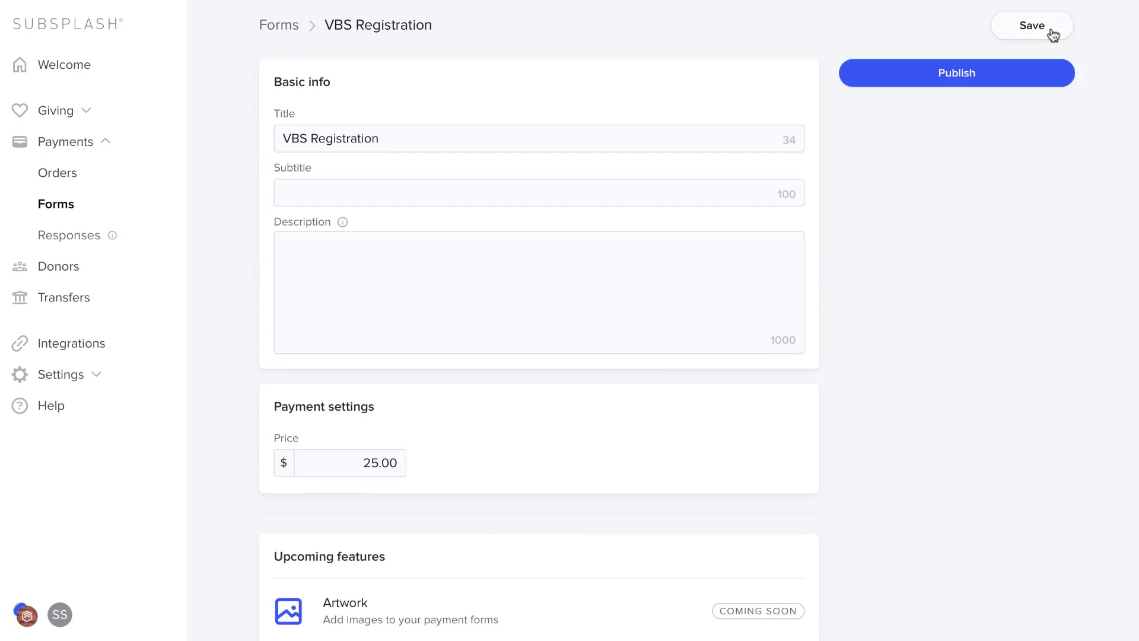
click(951, 76)
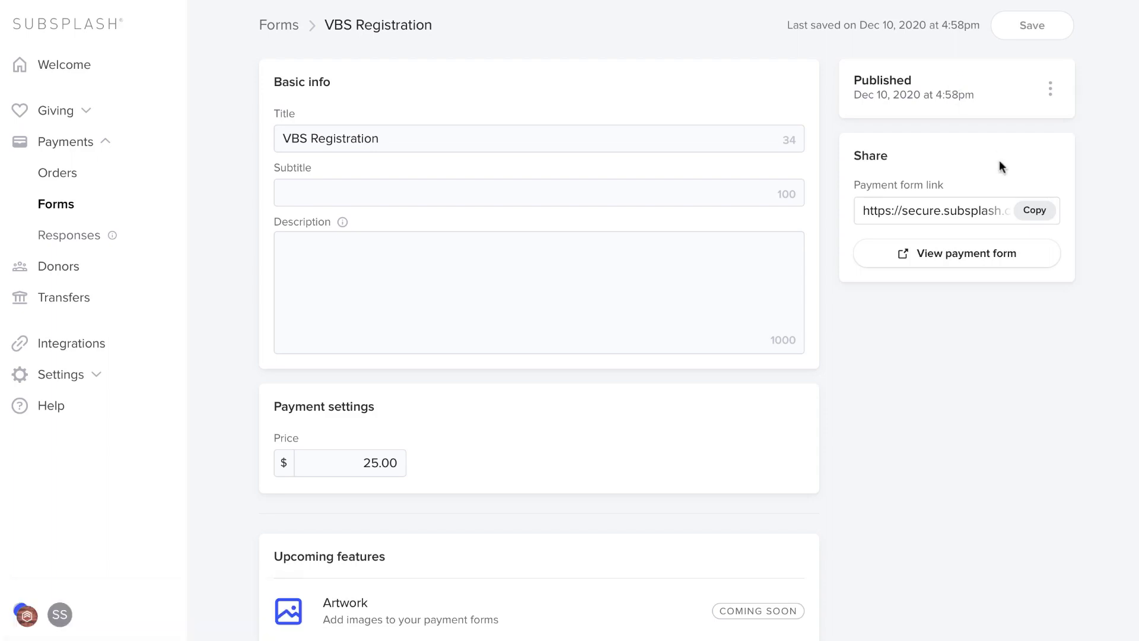
click(1035, 219)
- Return to the payment forms list and show the available actions for the VBS Registration form
click(54, 210)
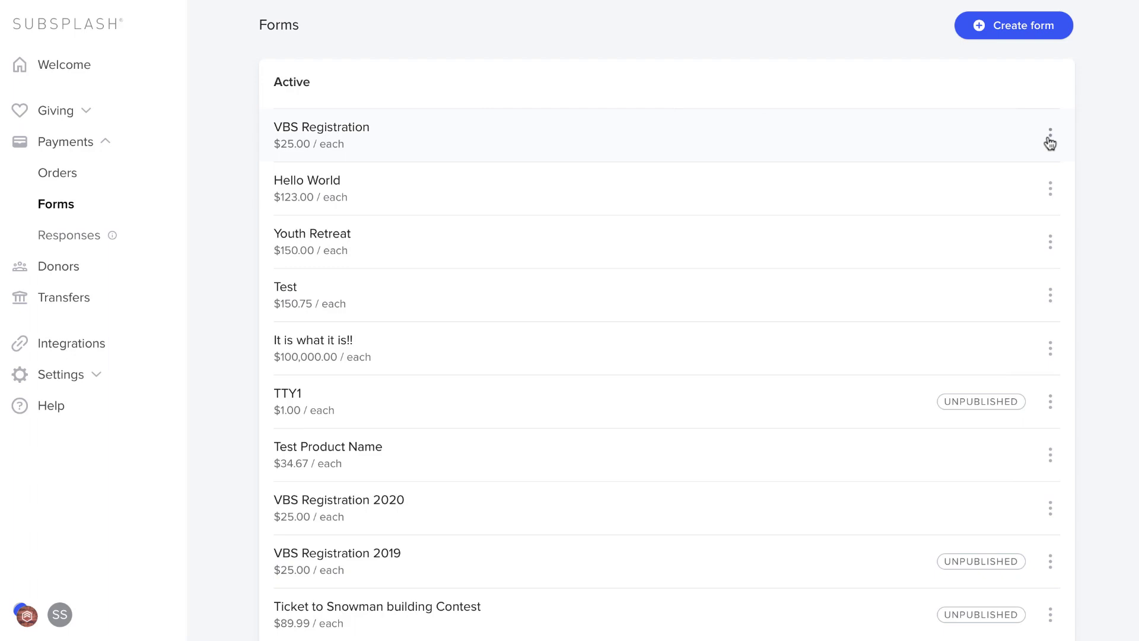
click(1050, 142)
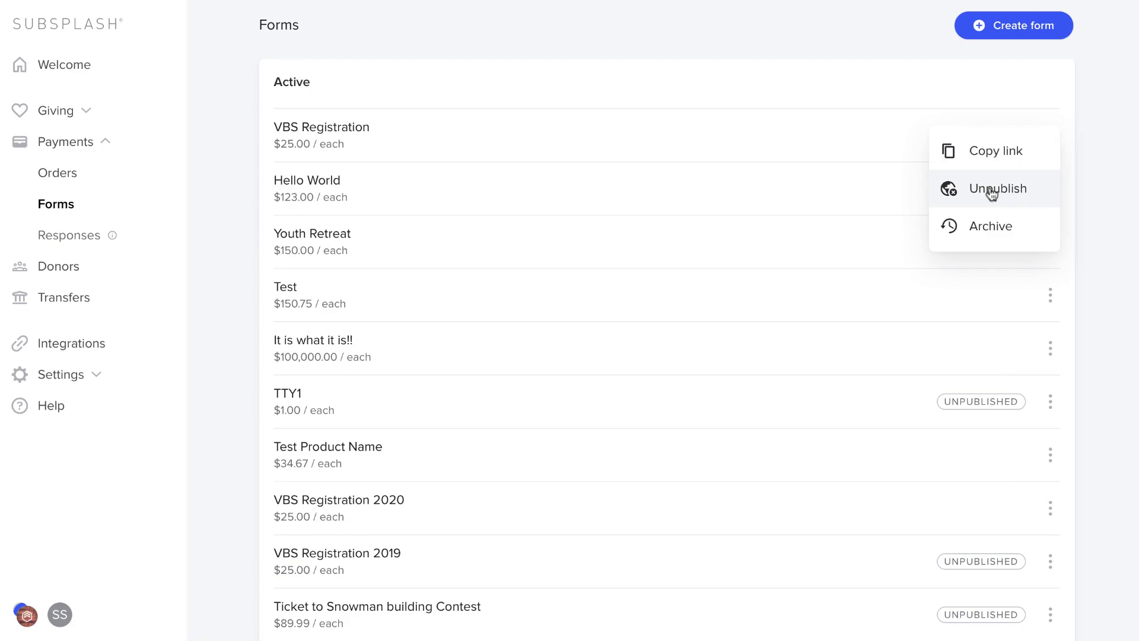
- Archive the VBS Registration form, confirm the action, and find the Archived section below the active forms
click(986, 225)
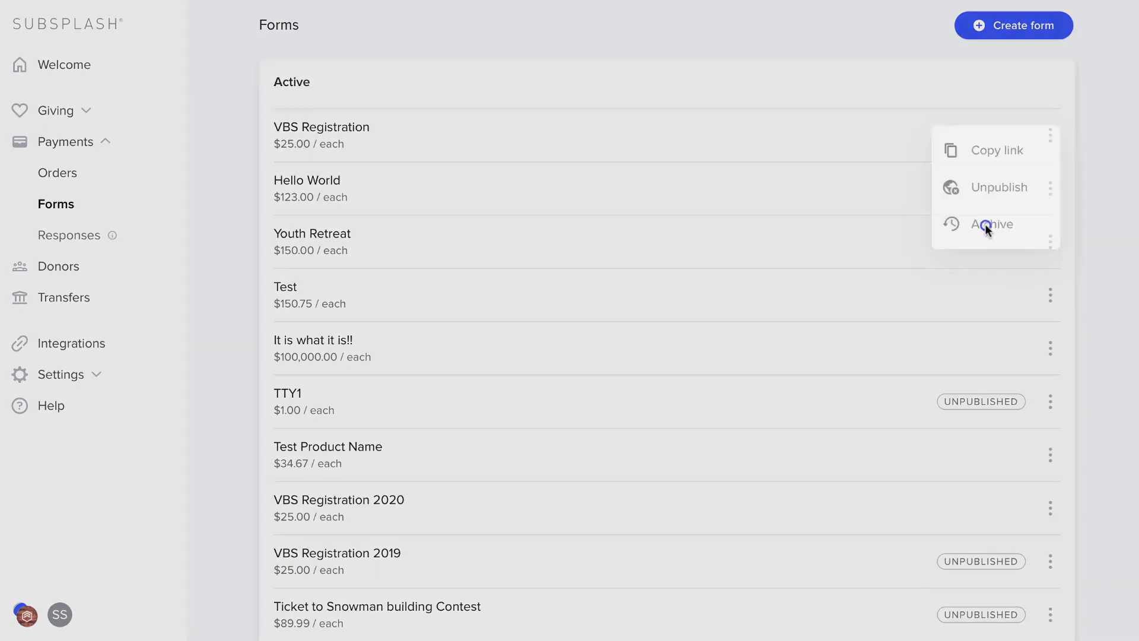
click(764, 395)
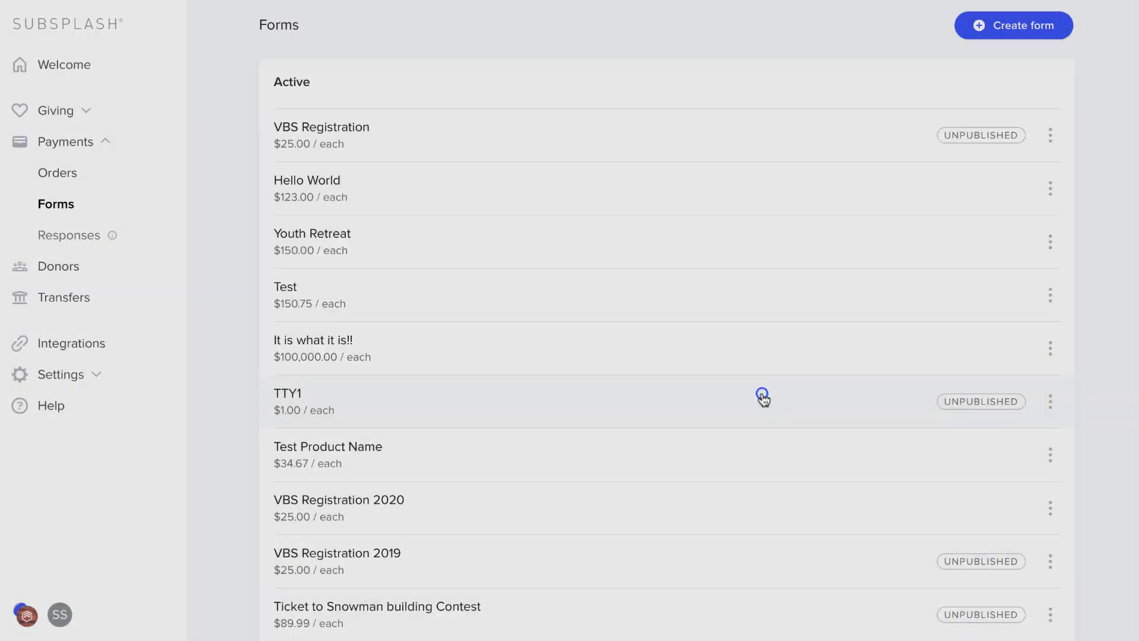
scroll(764, 400, down, 4)
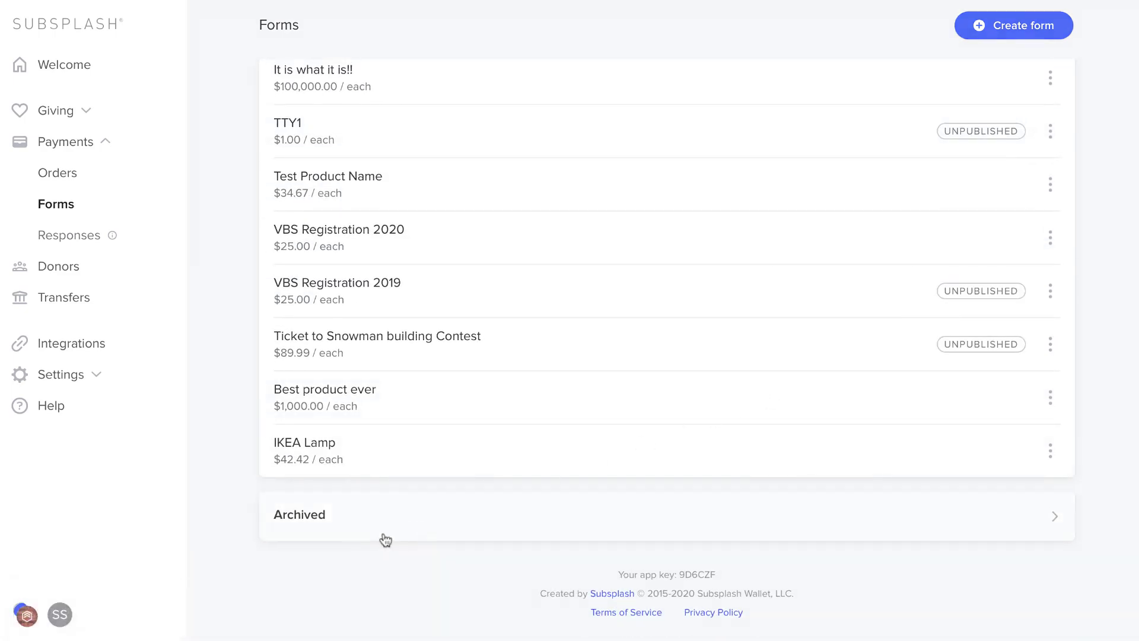
- Search the donors list by first name and open the Subsplash Support donor profile
click(58, 266)
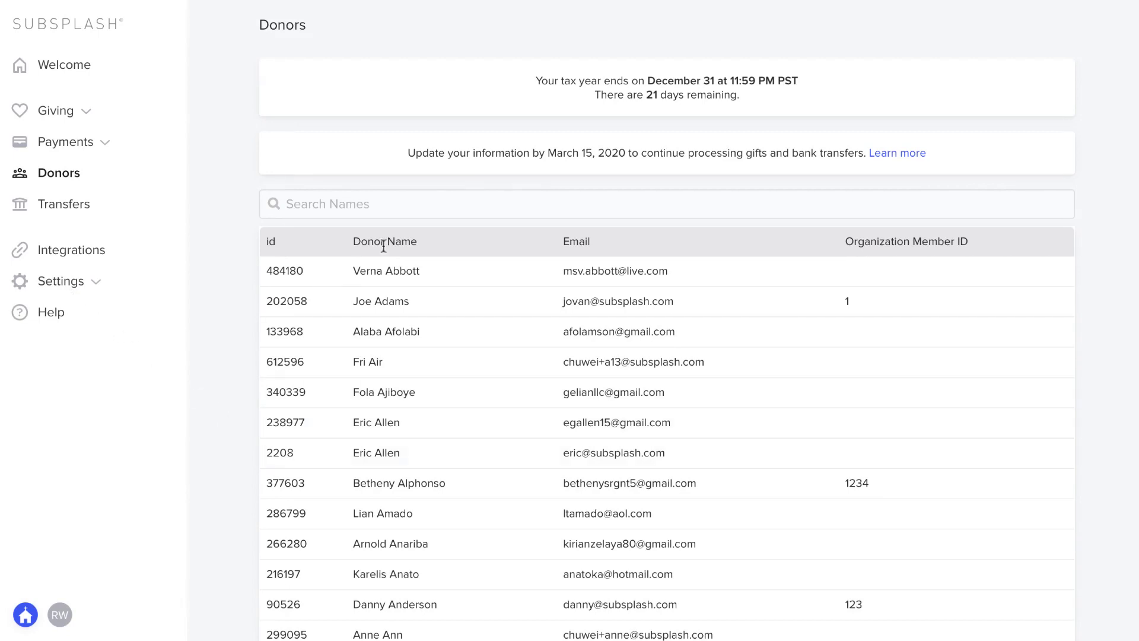
click(409, 208)
text(ryan)
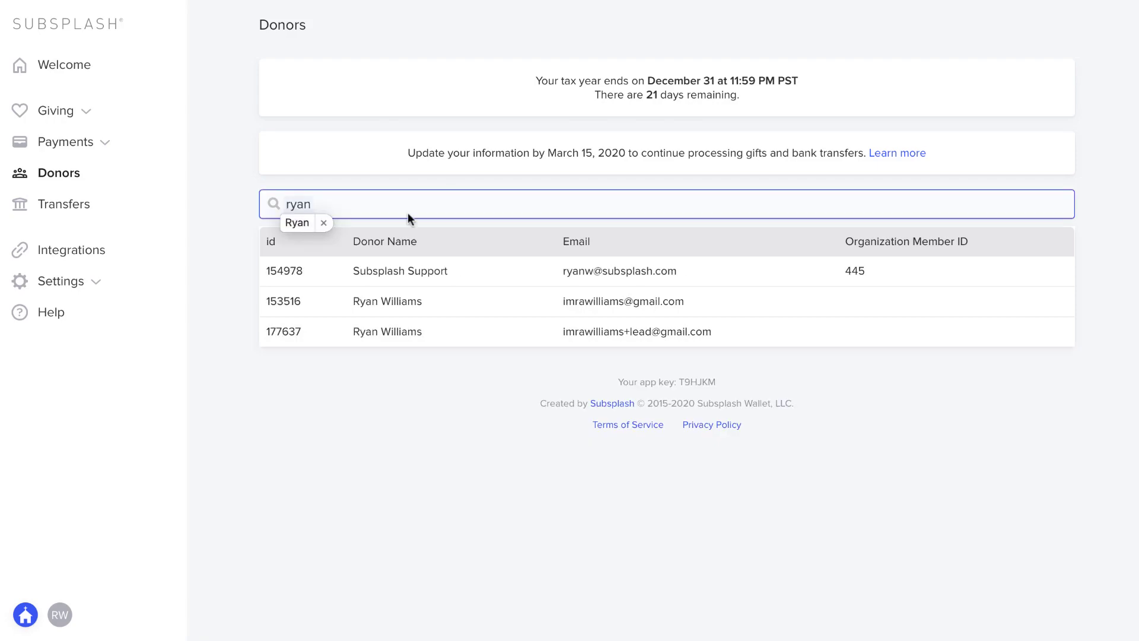
click(418, 271)
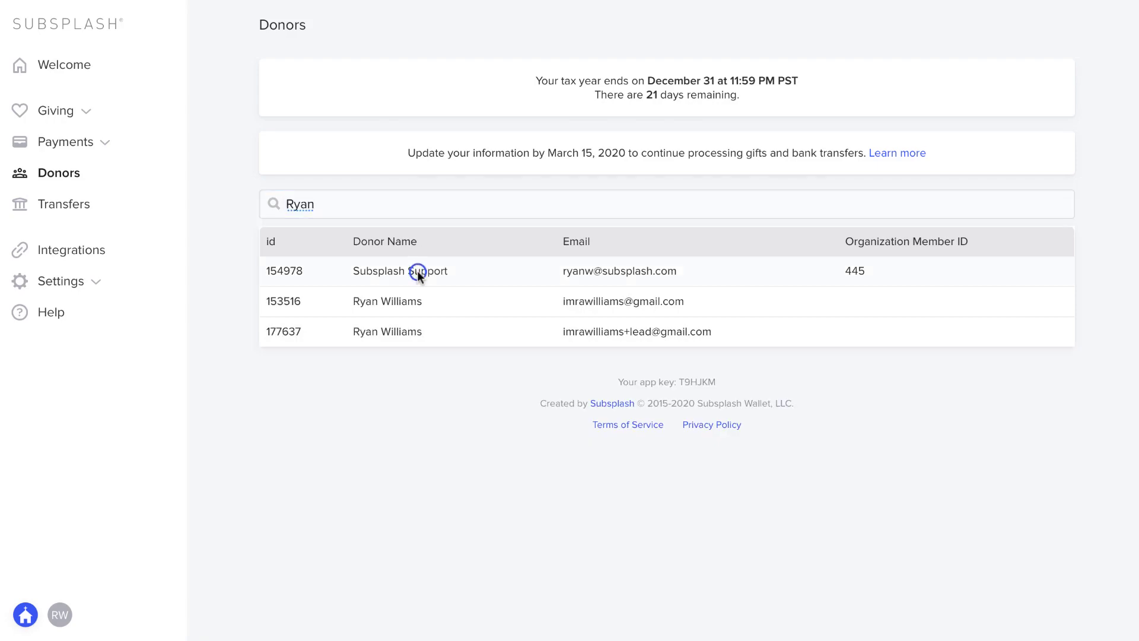
click(418, 270)
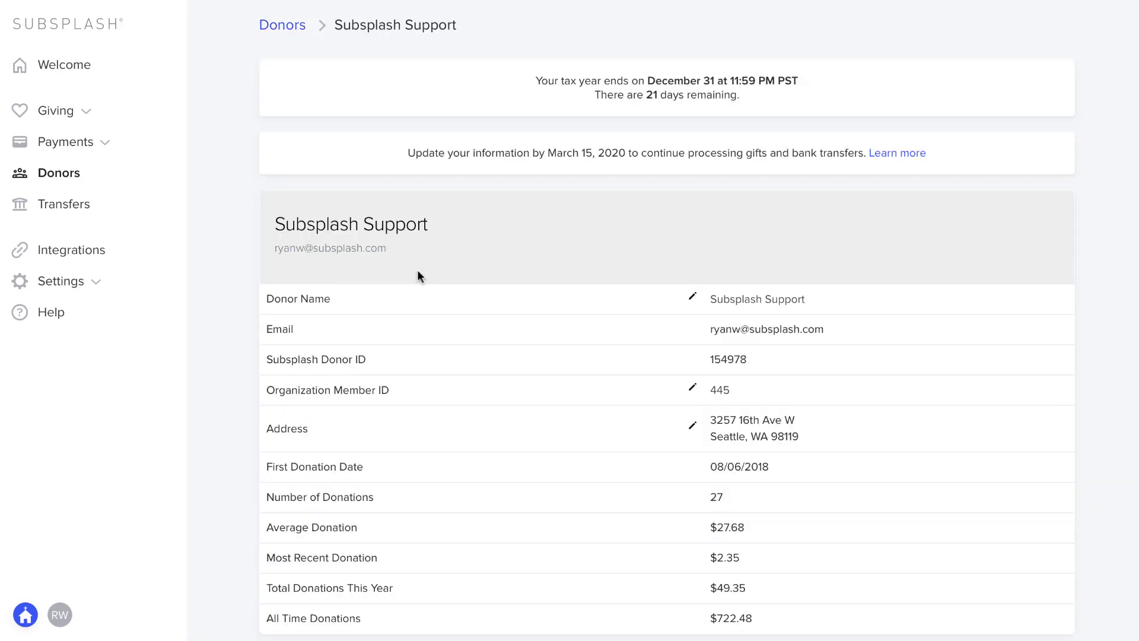
- Review the donor's profile details, transaction history and the statement management section
scroll(418, 271, down, 2)
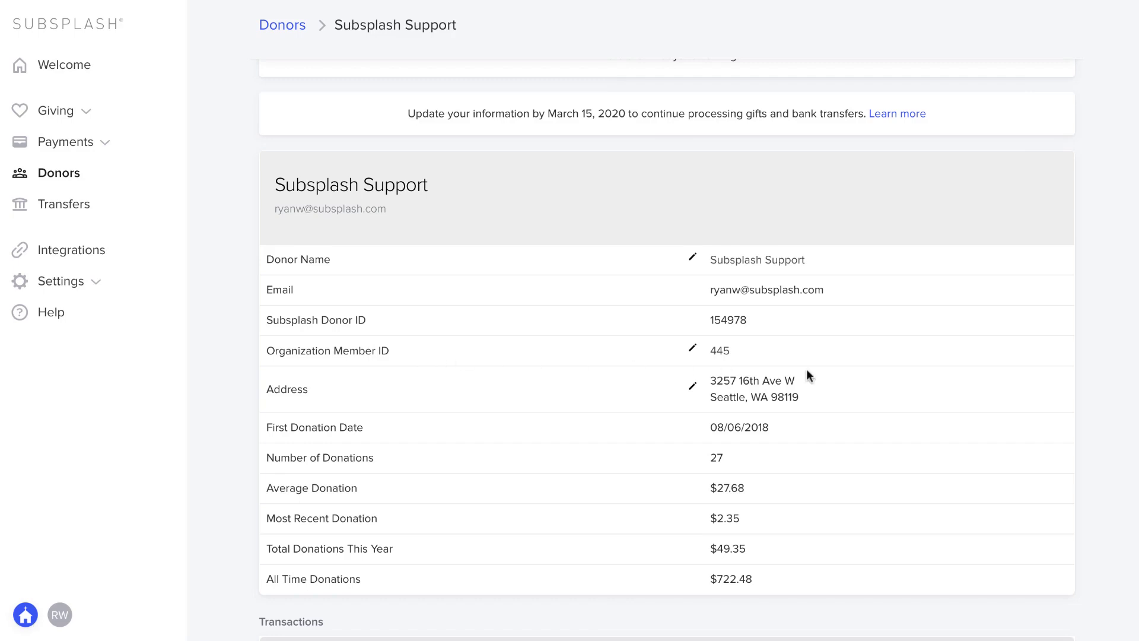
scroll(807, 371, down, 5)
scroll(807, 371, down, 10)
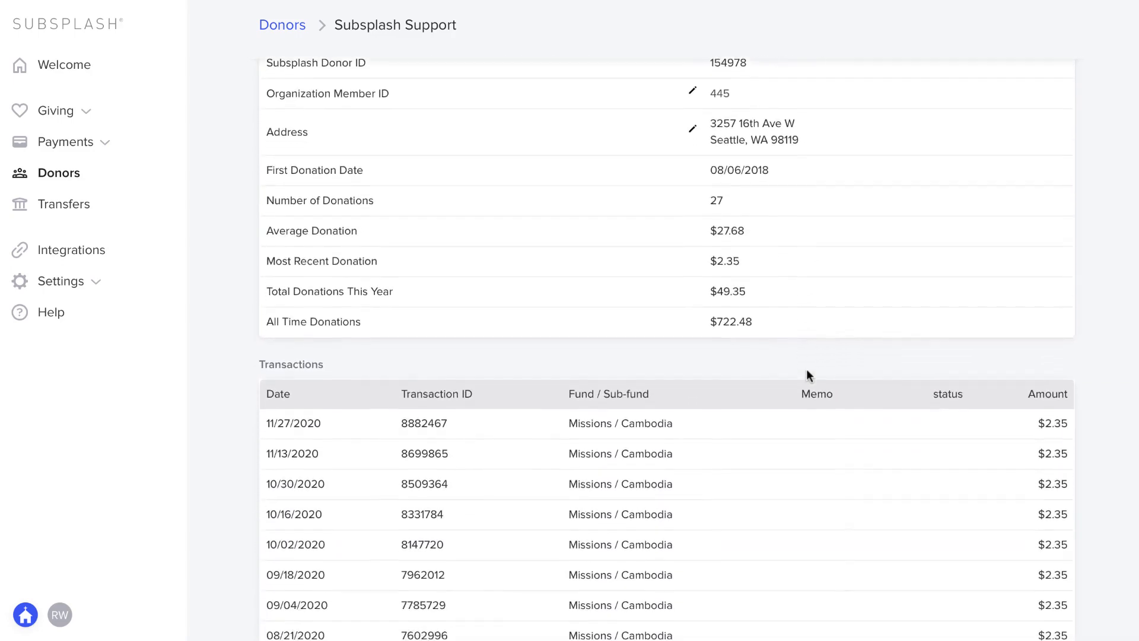
scroll(809, 378, down, 2)
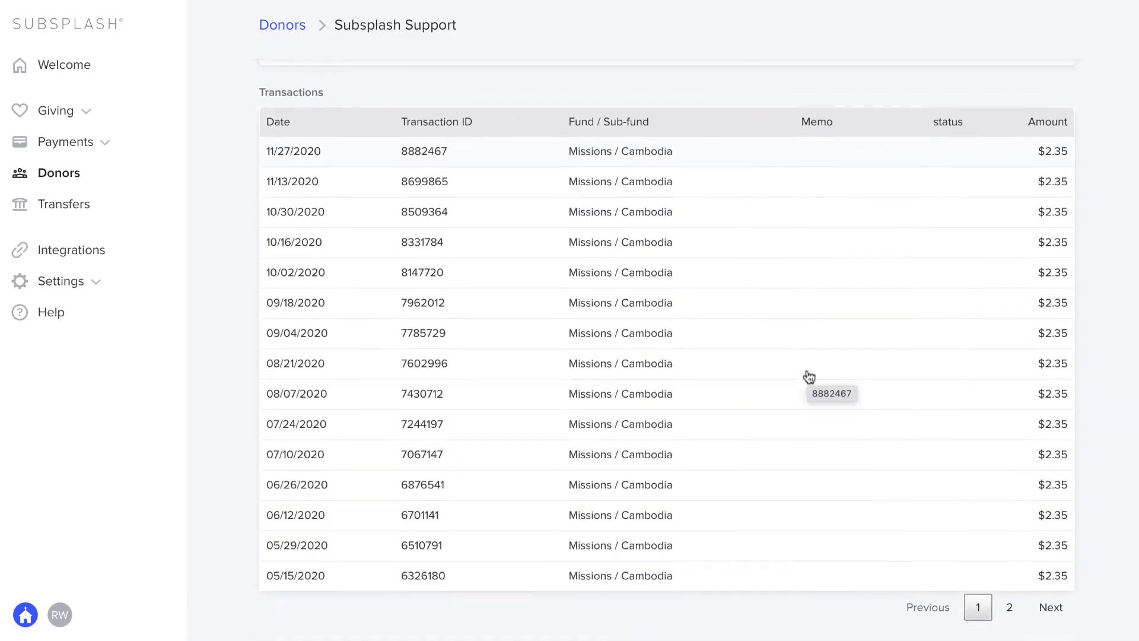
scroll(222, 336, down, 6)
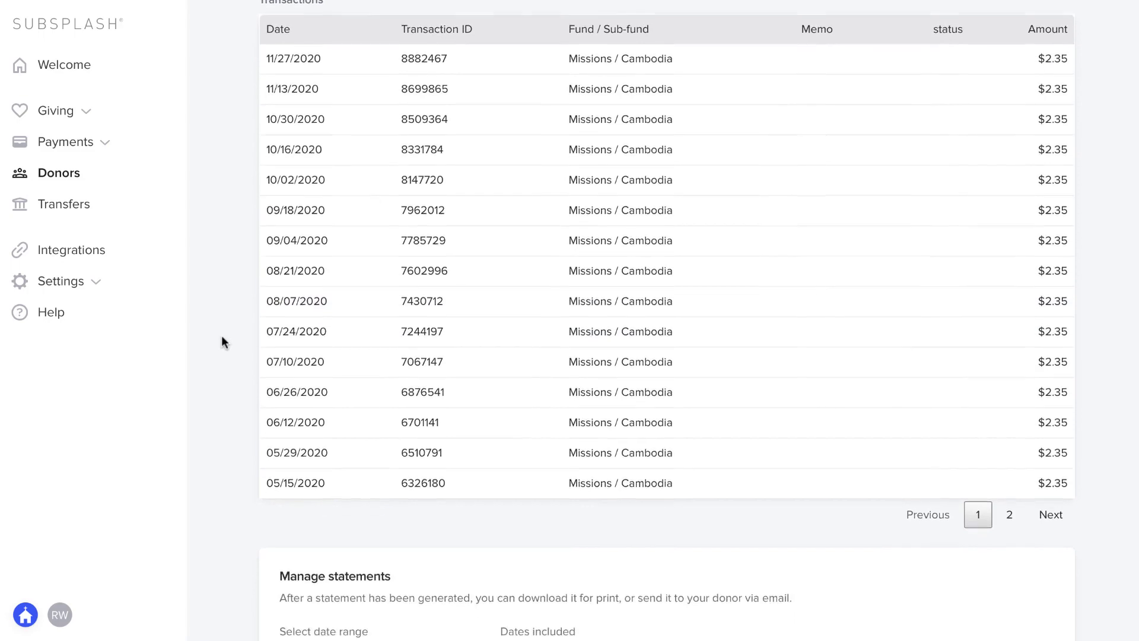
scroll(222, 339, down, 8)
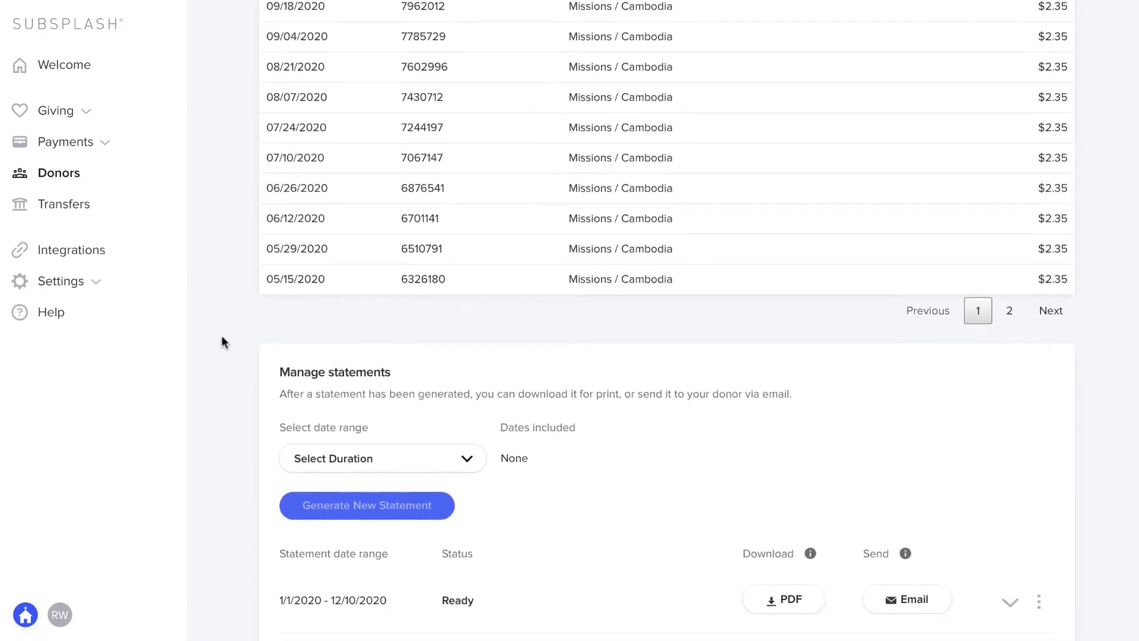
scroll(223, 342, down, 2)
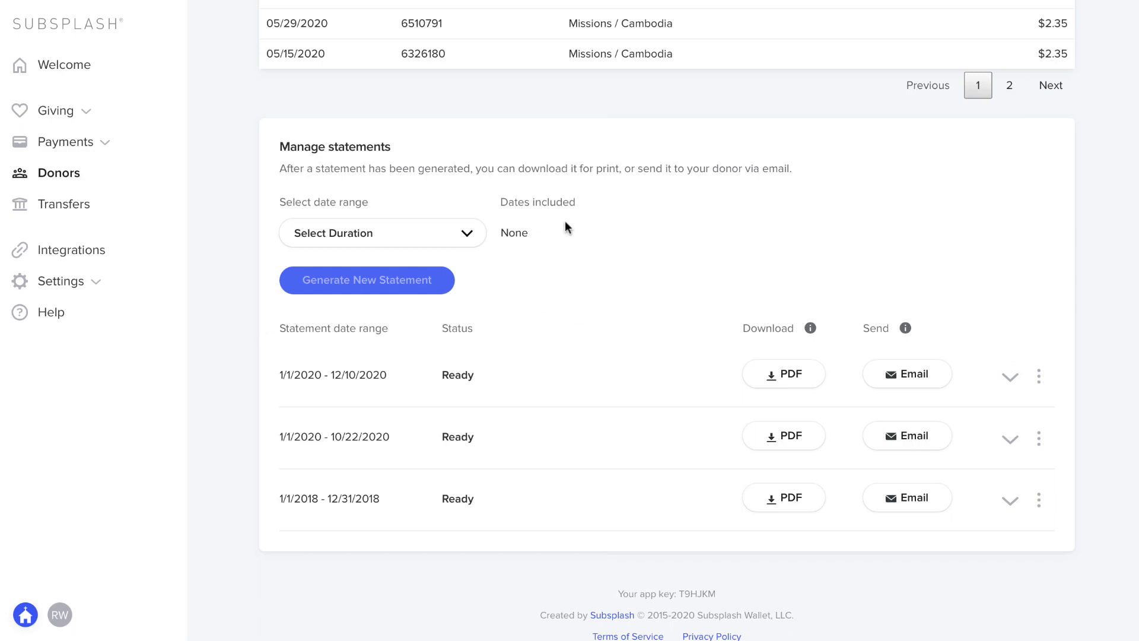
- Go to the transfers page, look over the form for editing bank account information and cancel it
click(77, 207)
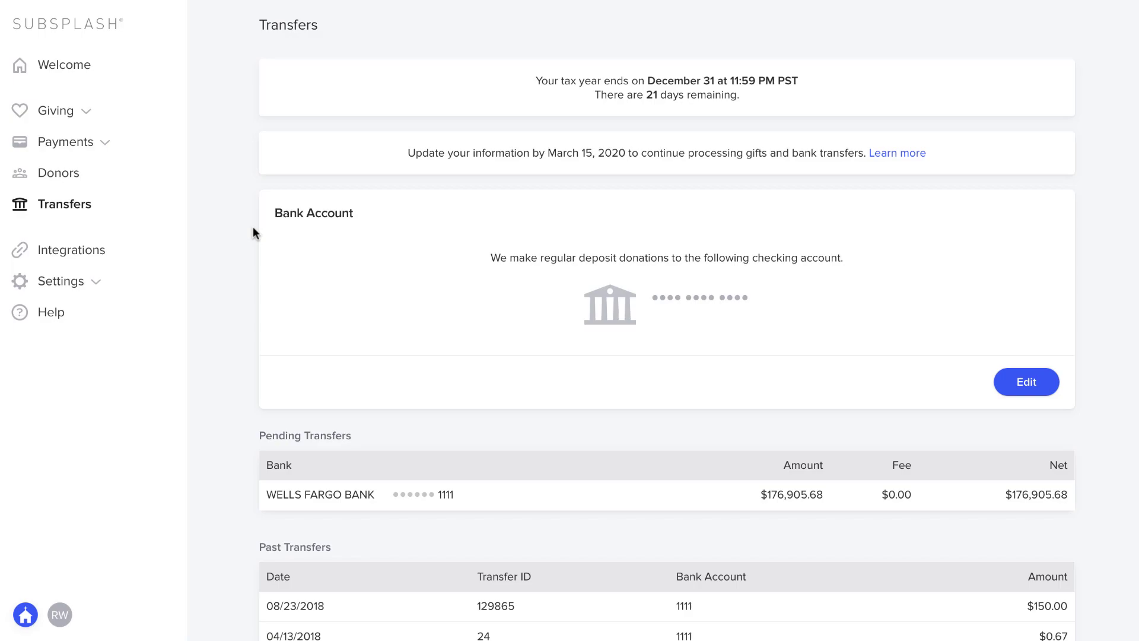
click(1027, 383)
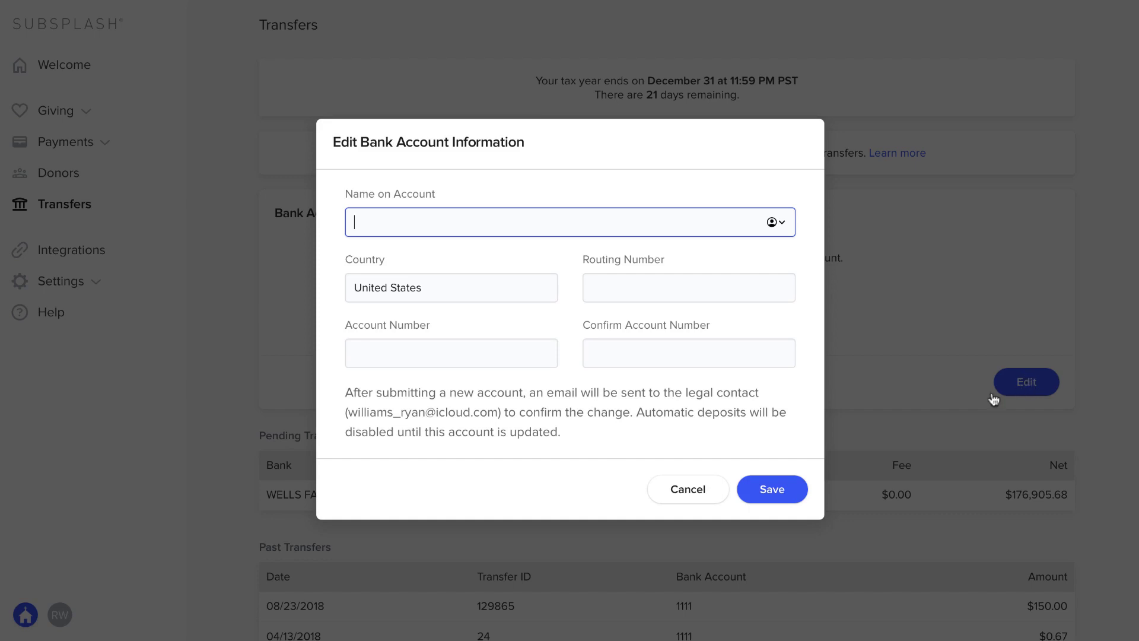
click(708, 495)
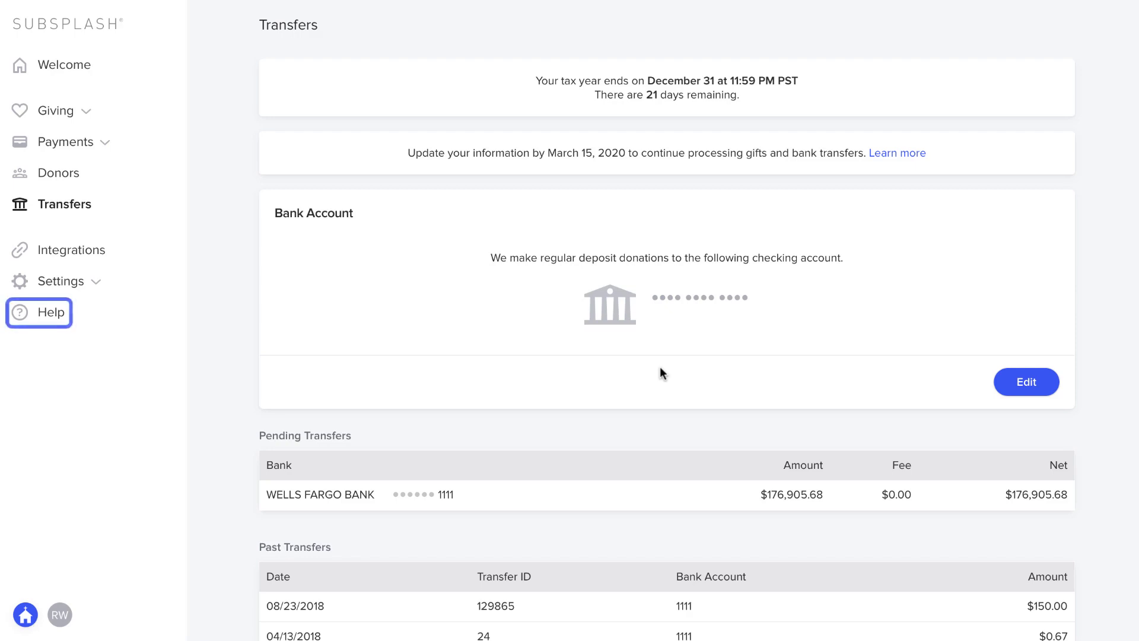
- View the details of the pending Wells Fargo Bank transfer and return to the transfers overview
scroll(644, 491, down, 2)
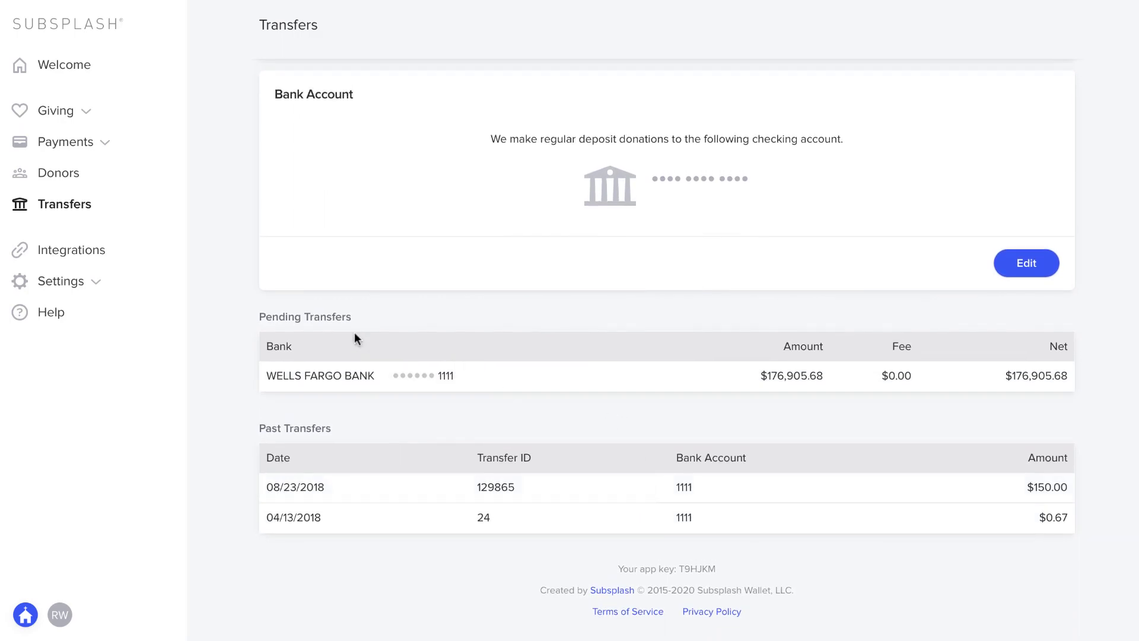
click(526, 377)
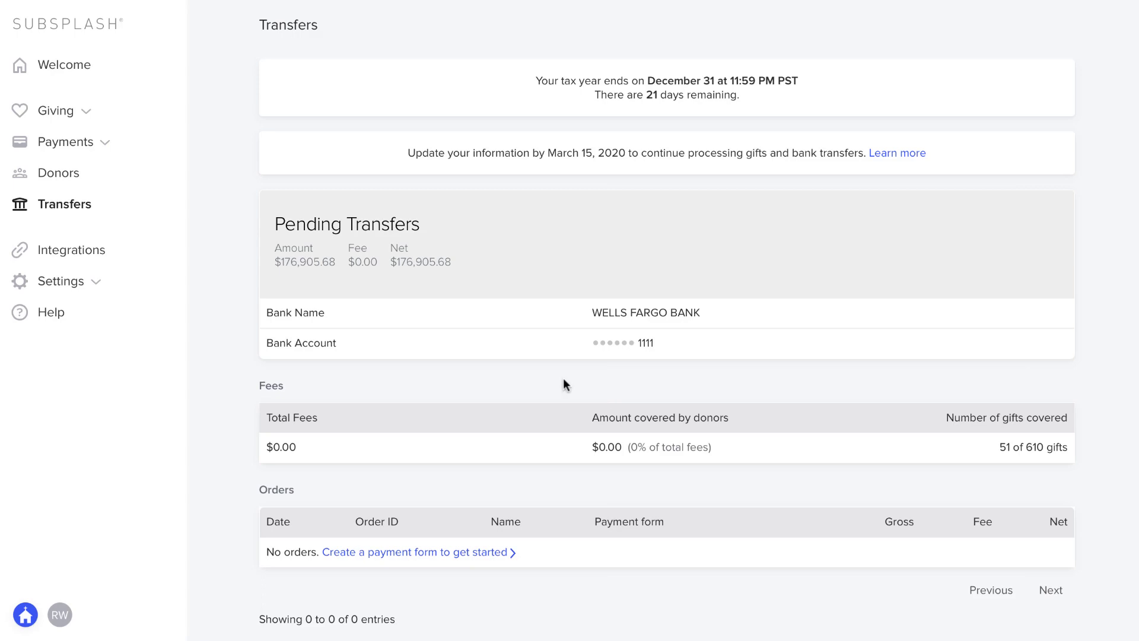
click(60, 204)
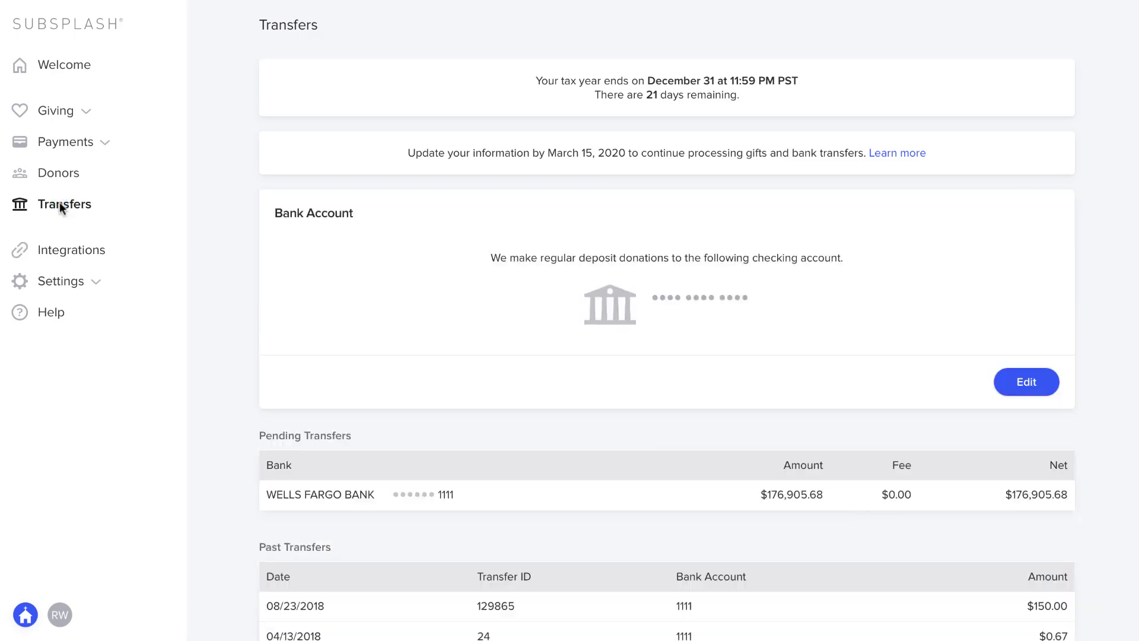
- Open the past transfer dated 08/23/2018 and export its data
scroll(439, 331, down, 1)
scroll(439, 326, down, 2)
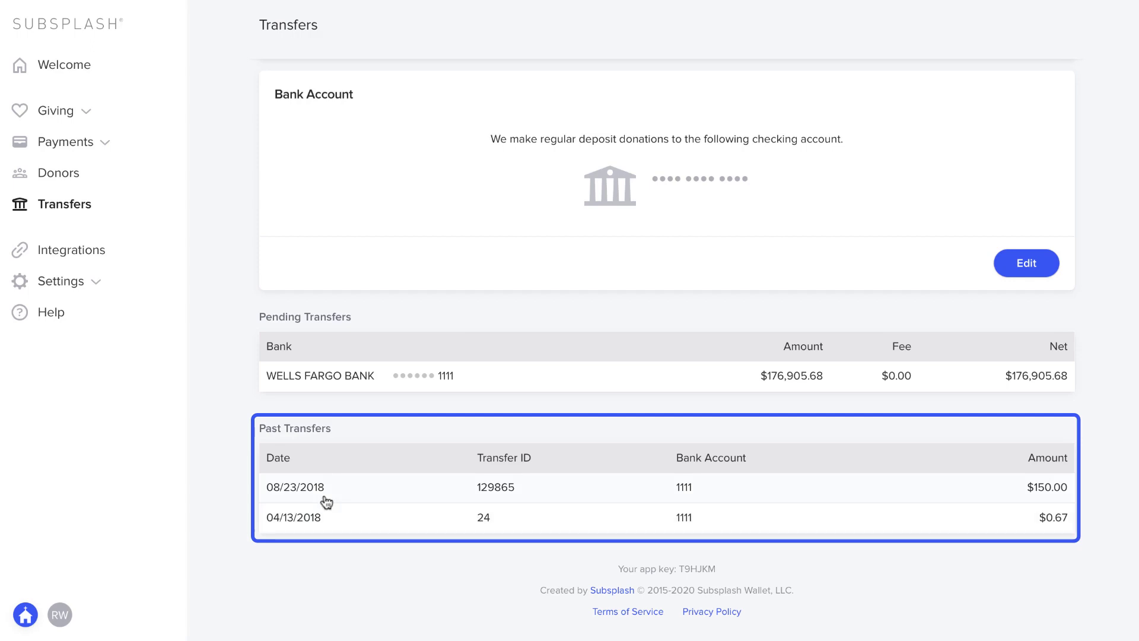
click(295, 494)
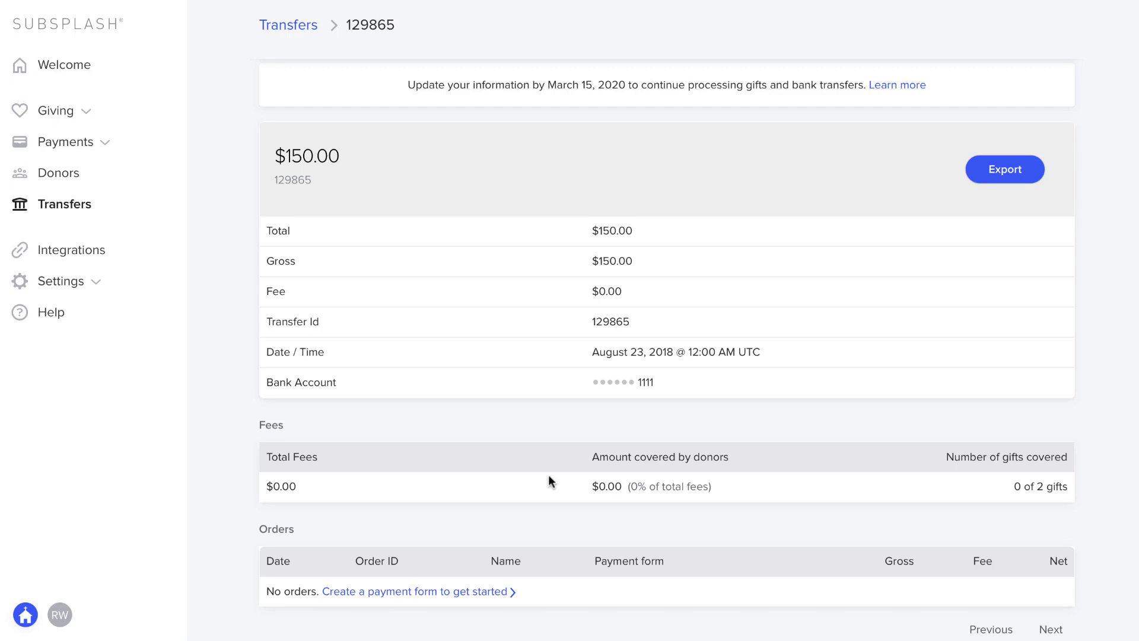
click(995, 180)
- Look over the church management software integrations, including Breeze, and open the Planning Center Online integration
click(69, 249)
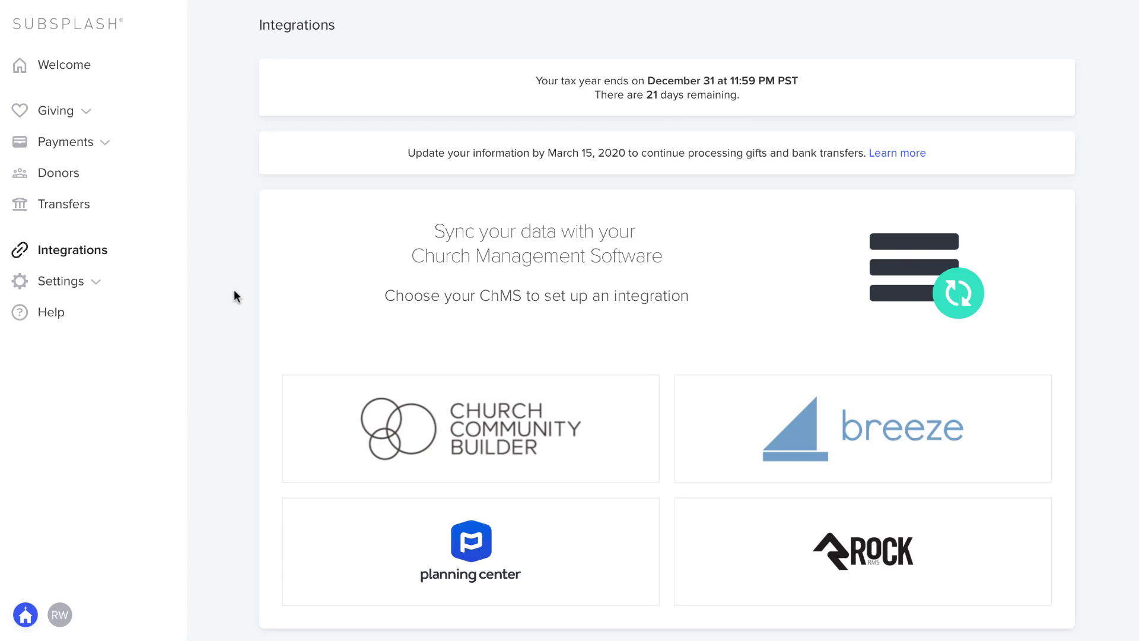
scroll(234, 289, down, 1)
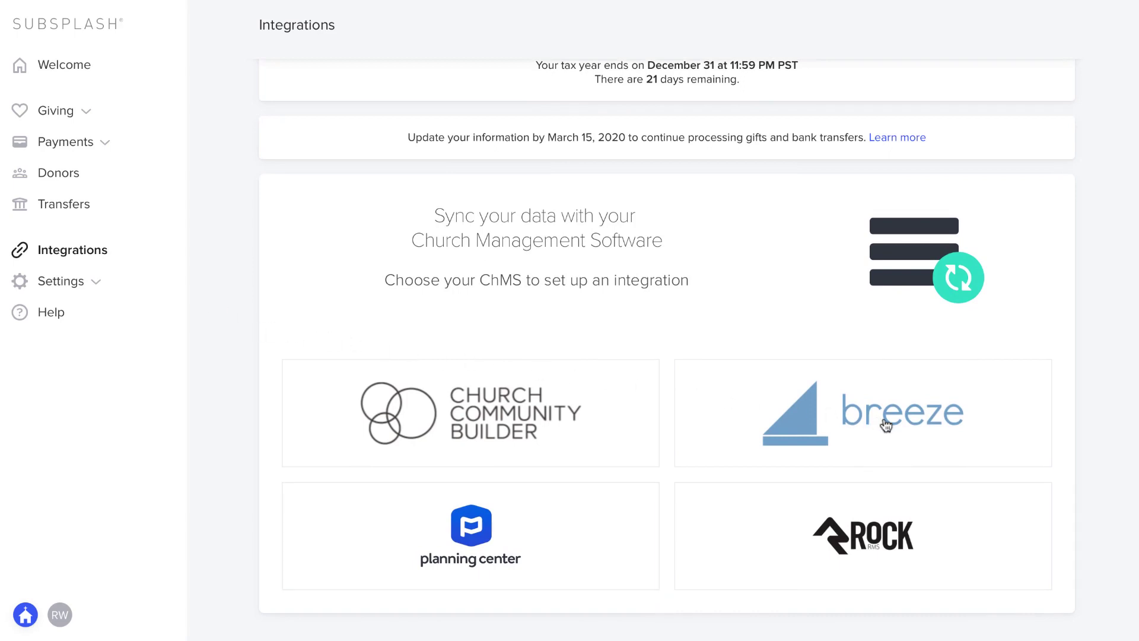
click(828, 453)
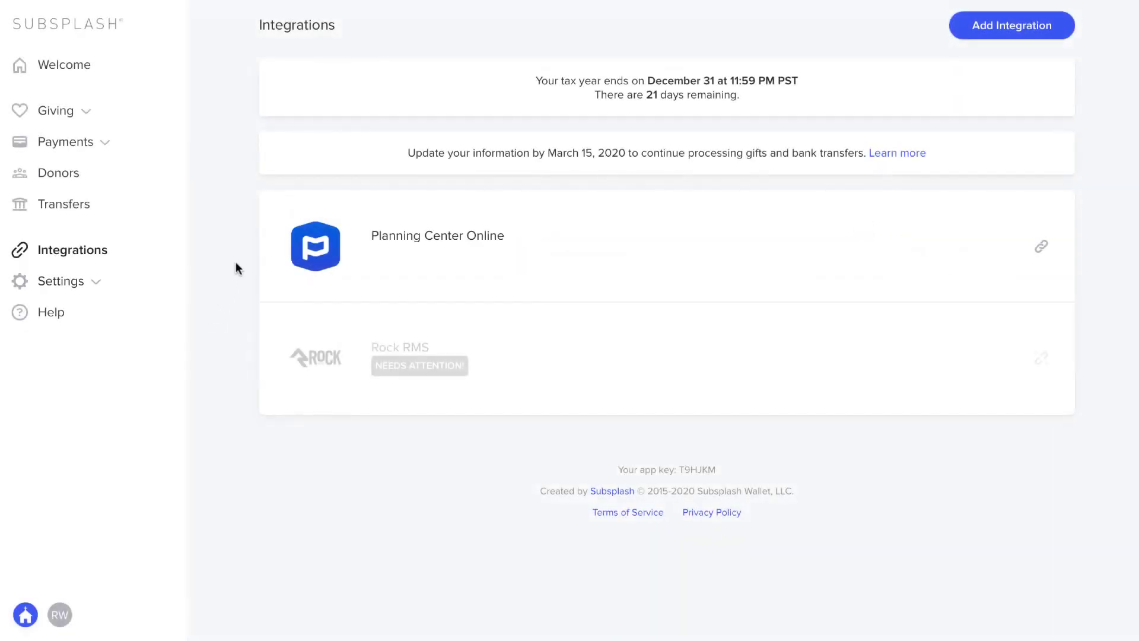
click(435, 244)
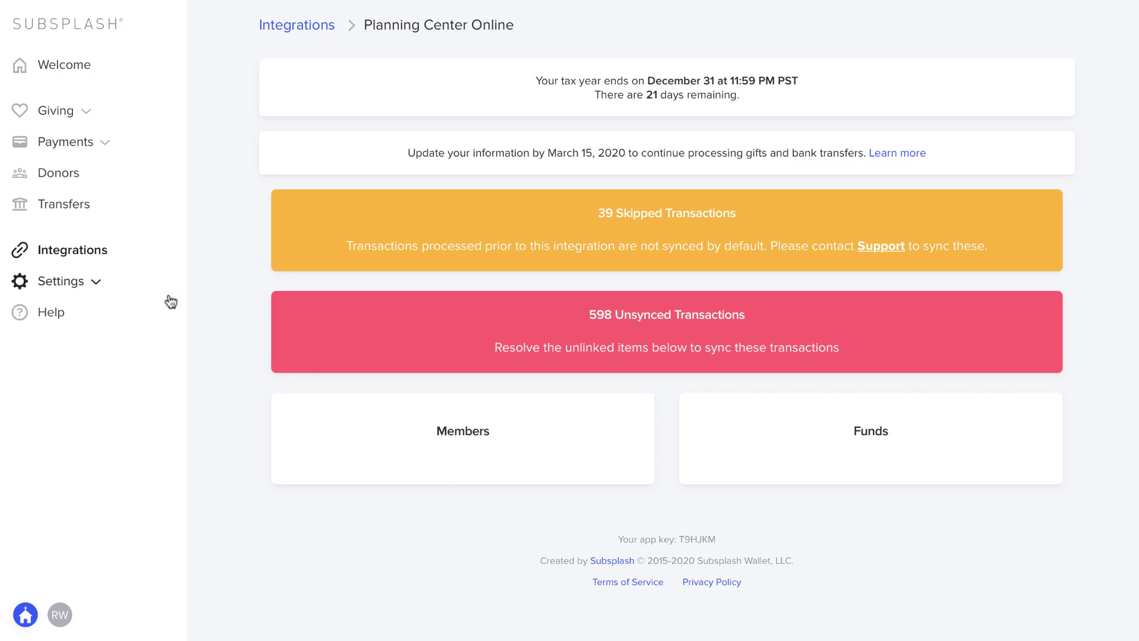
- Review the general settings, from giving links and custom theme to sidebar features, donor payment methods, fee coverage and time zone
click(84, 283)
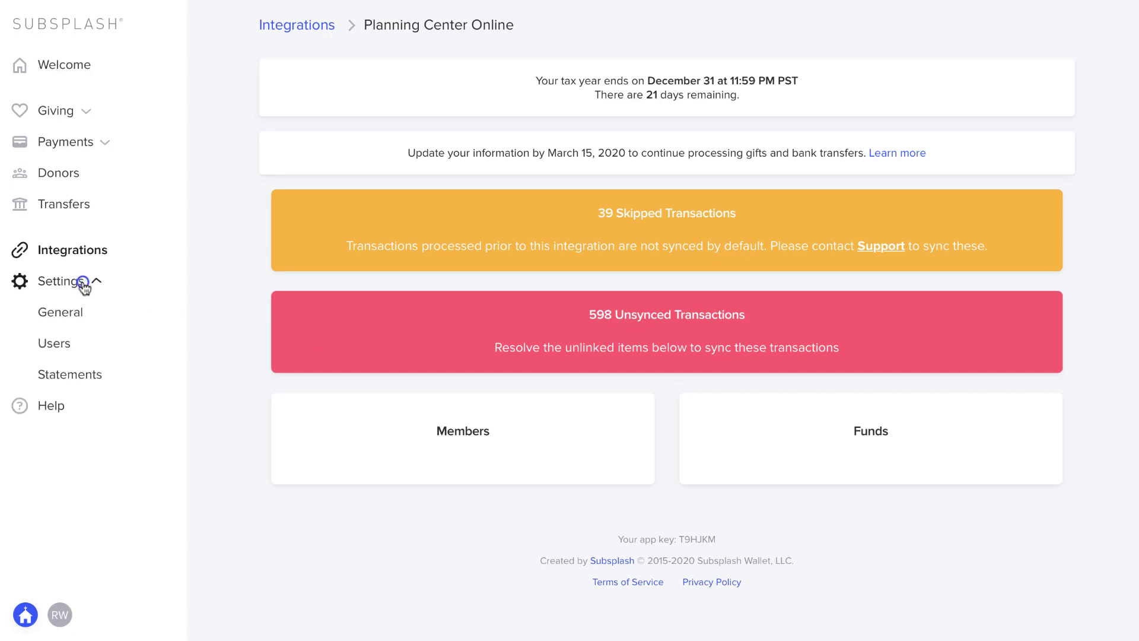
click(66, 309)
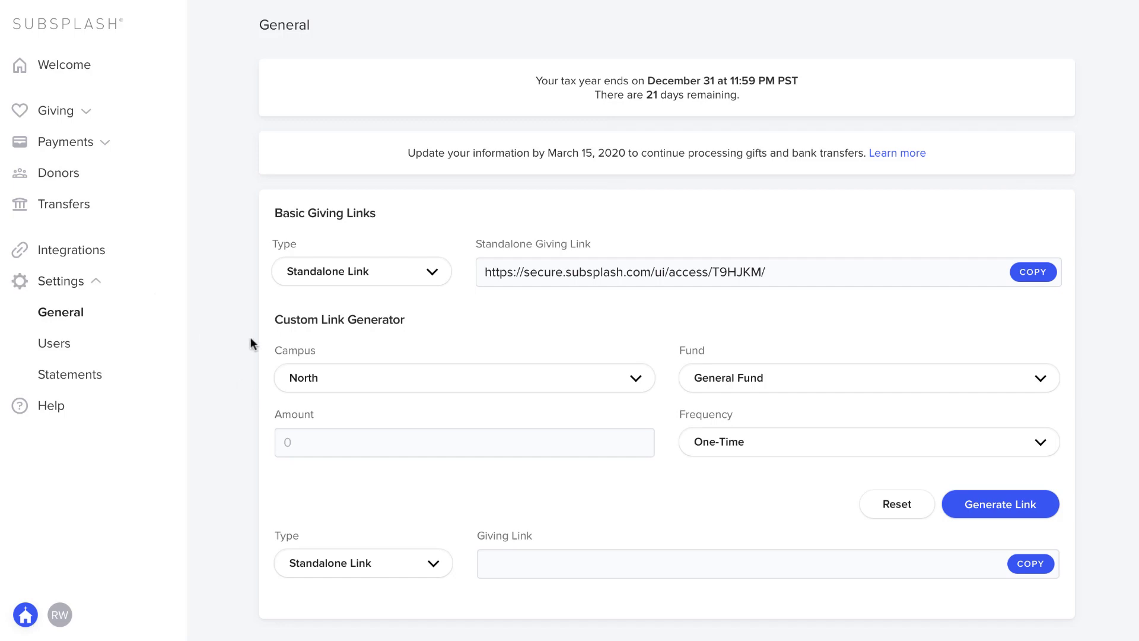
scroll(251, 337, down, 1)
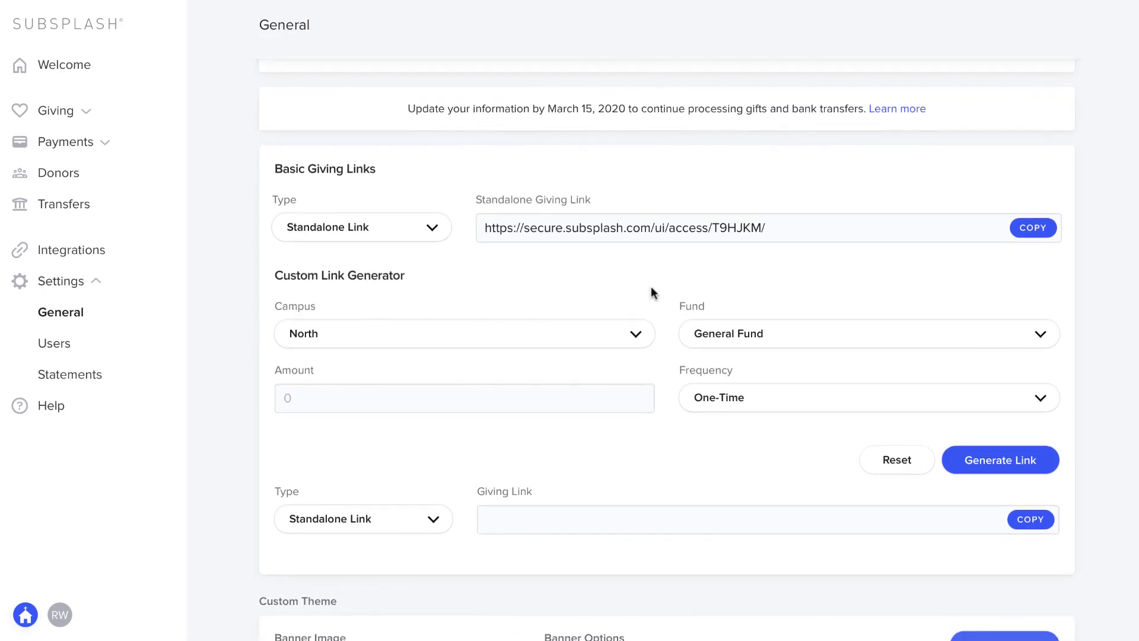
scroll(450, 305, down, 8)
scroll(429, 291, down, 7)
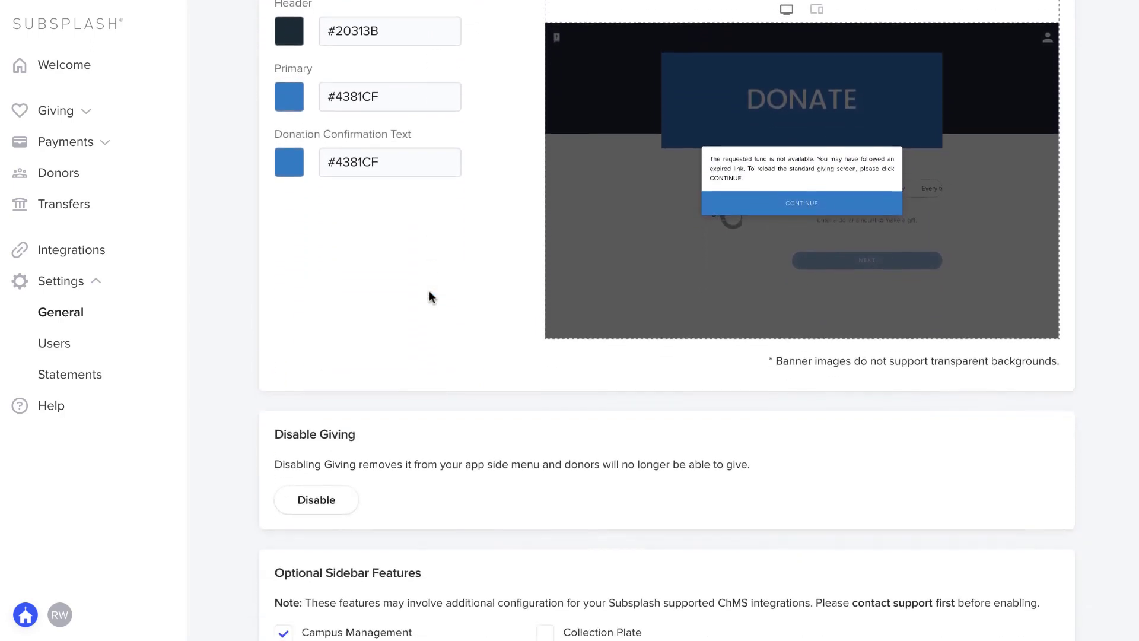
scroll(429, 291, down, 3)
scroll(575, 335, down, 2)
scroll(574, 336, down, 4)
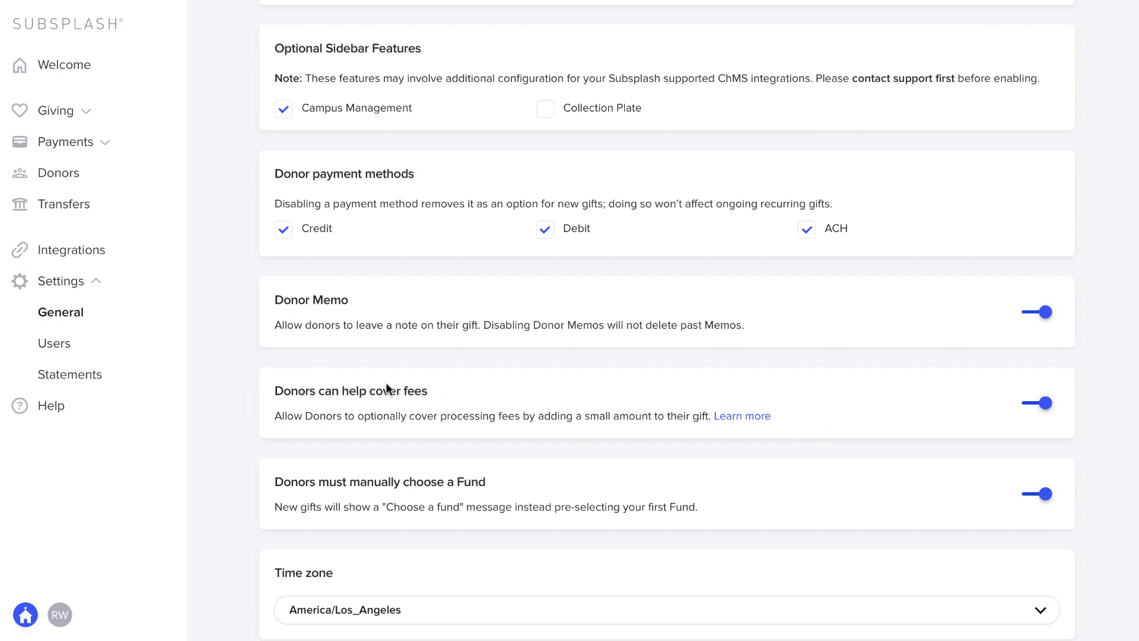
- Open the users settings and view the profile of the first user with the Bookkeeper role
click(42, 349)
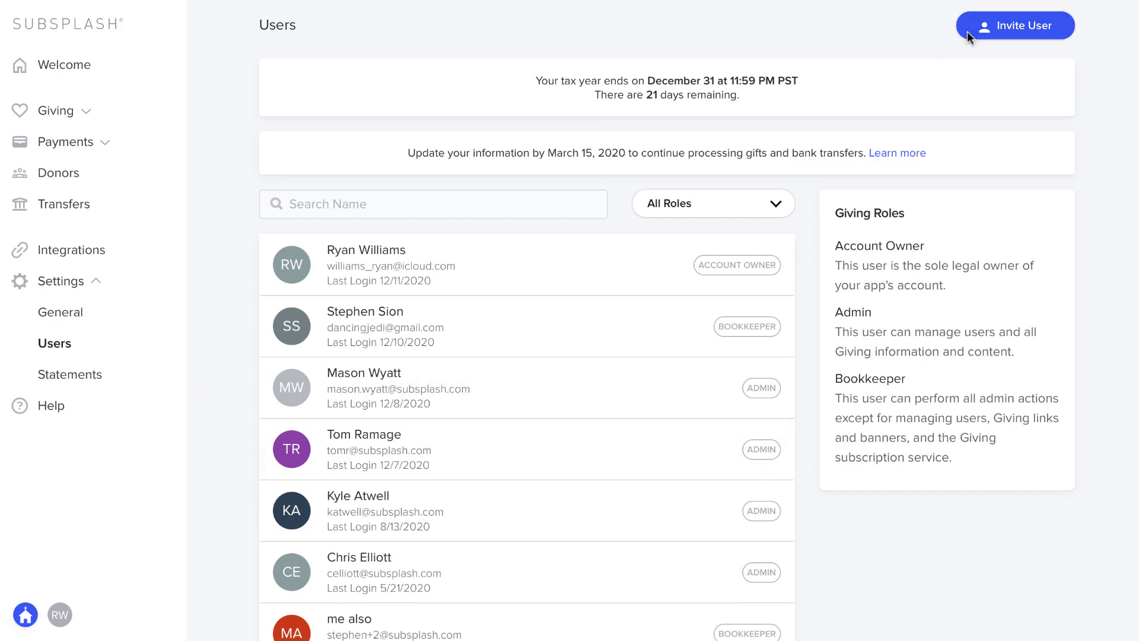
click(457, 332)
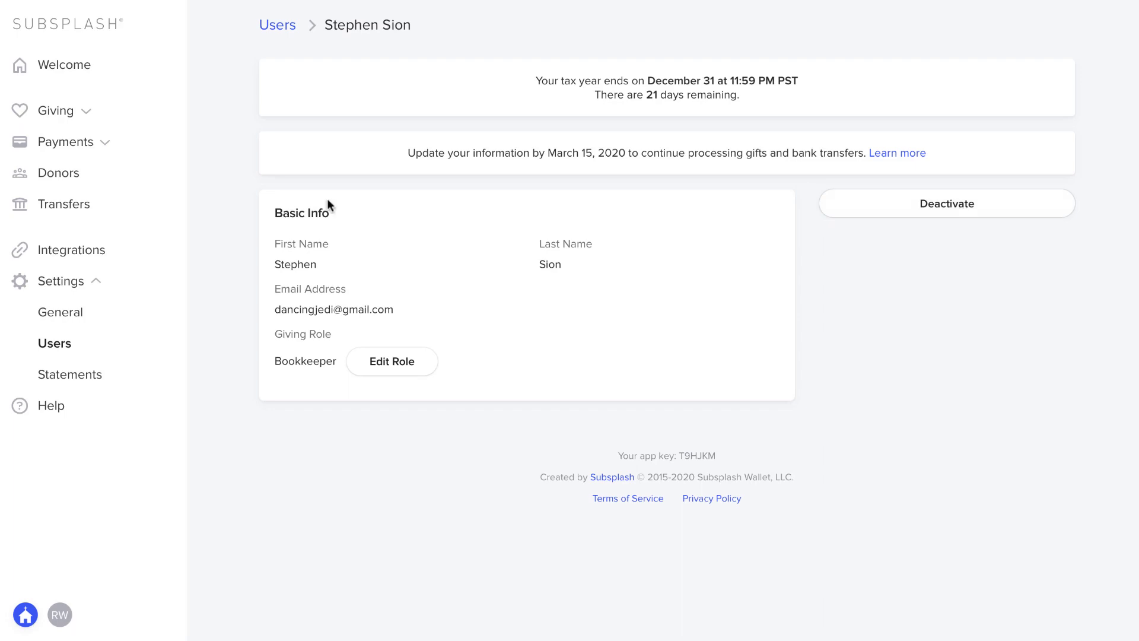
- In the statements settings, generate a new giving statement with the date range Current year by quarter
click(55, 379)
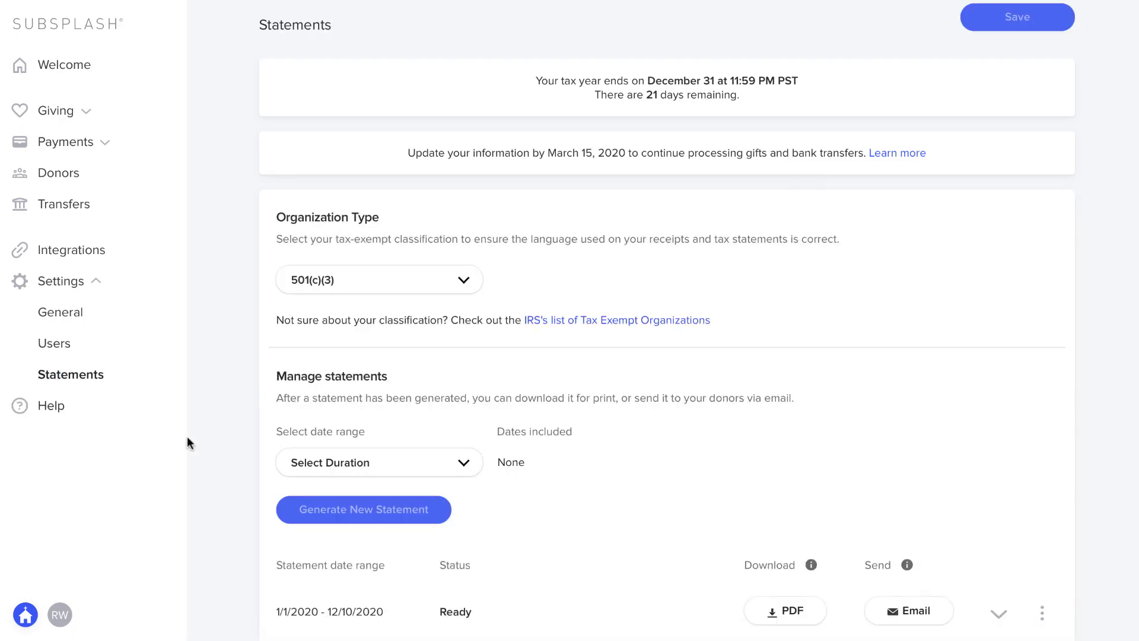
scroll(189, 439, down, 3)
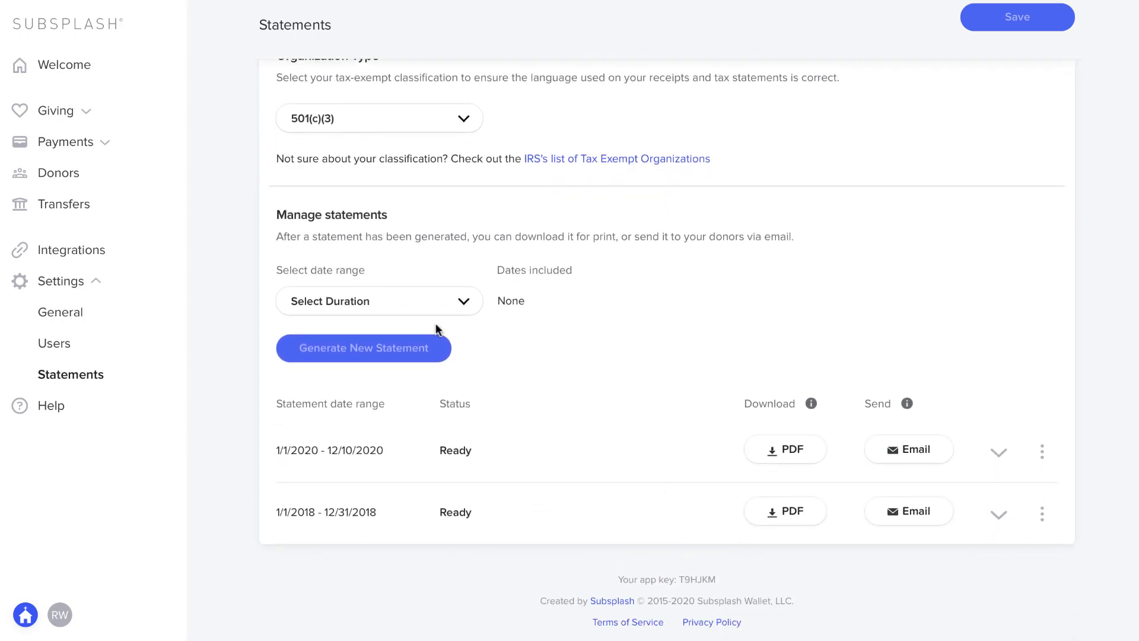
click(420, 296)
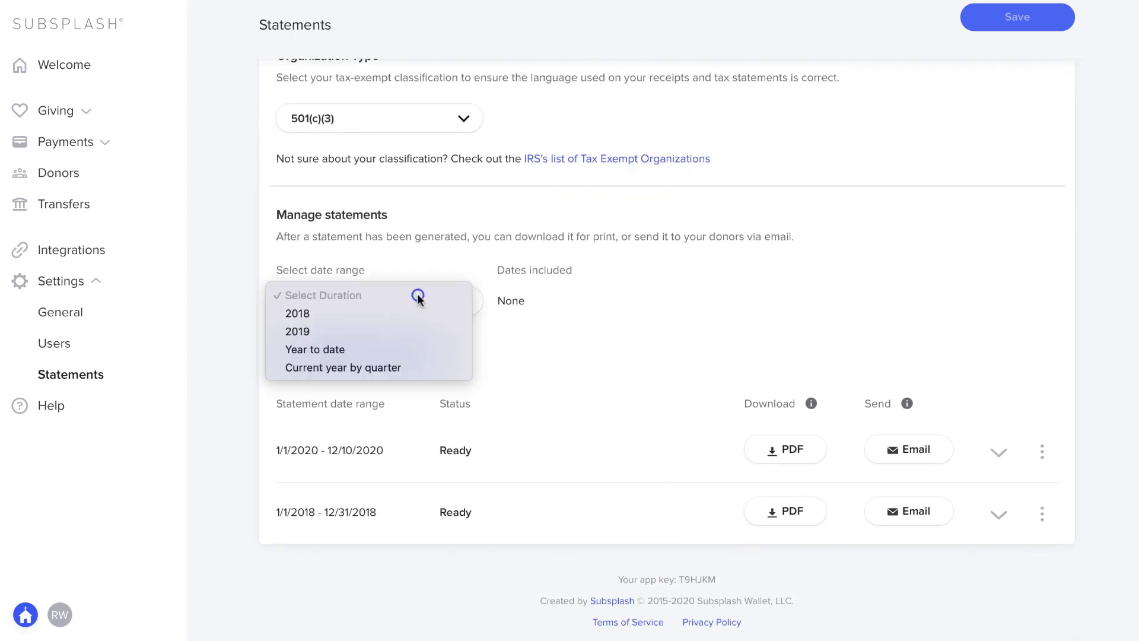
click(371, 359)
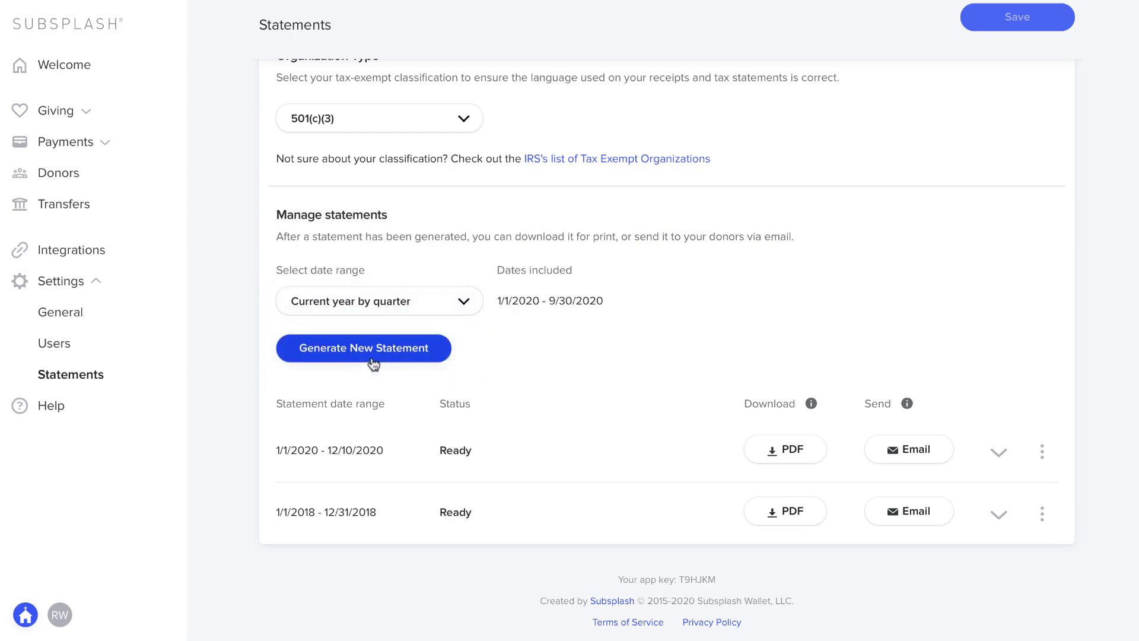
click(377, 351)
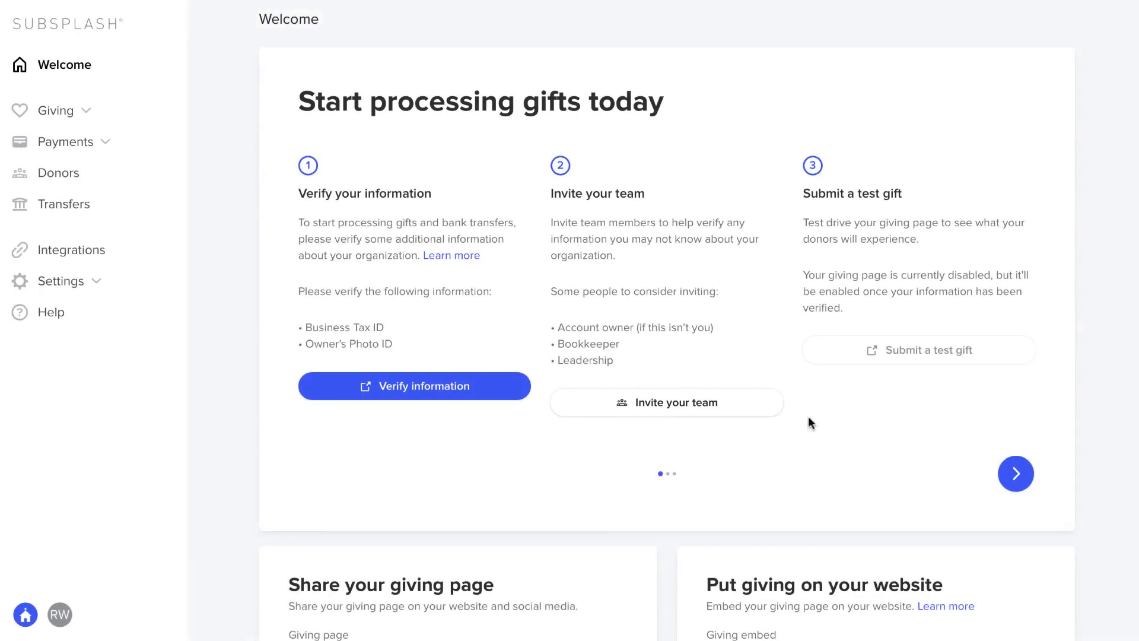
- Review the welcome page's setup stages, from bank transfers to the giving experience, and the giving page and embed sharing options
click(1015, 482)
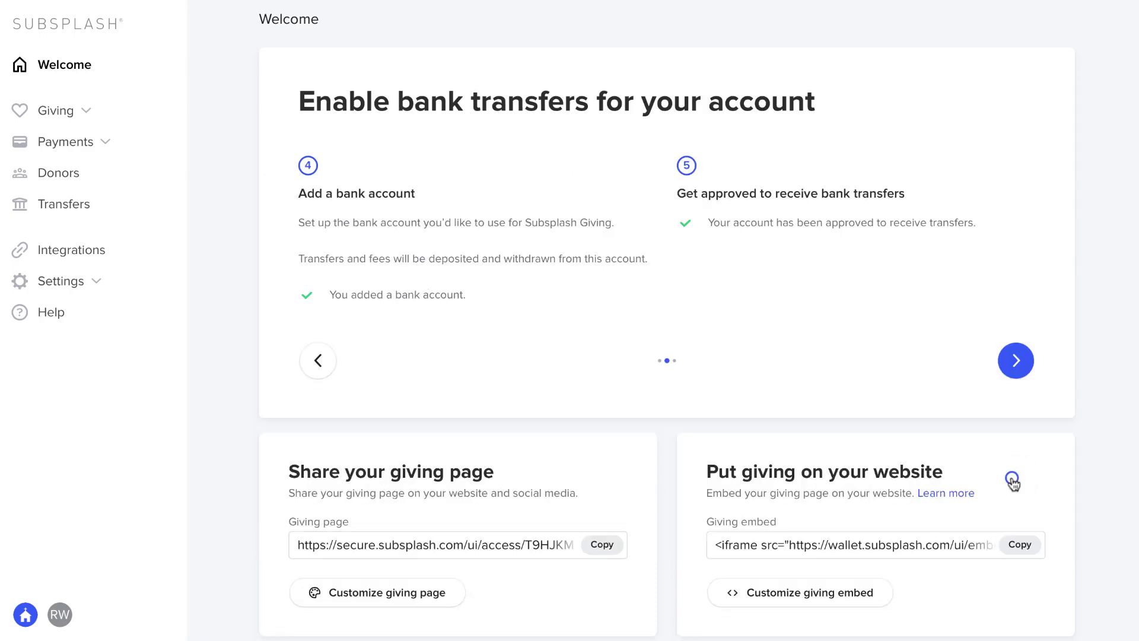
click(1013, 361)
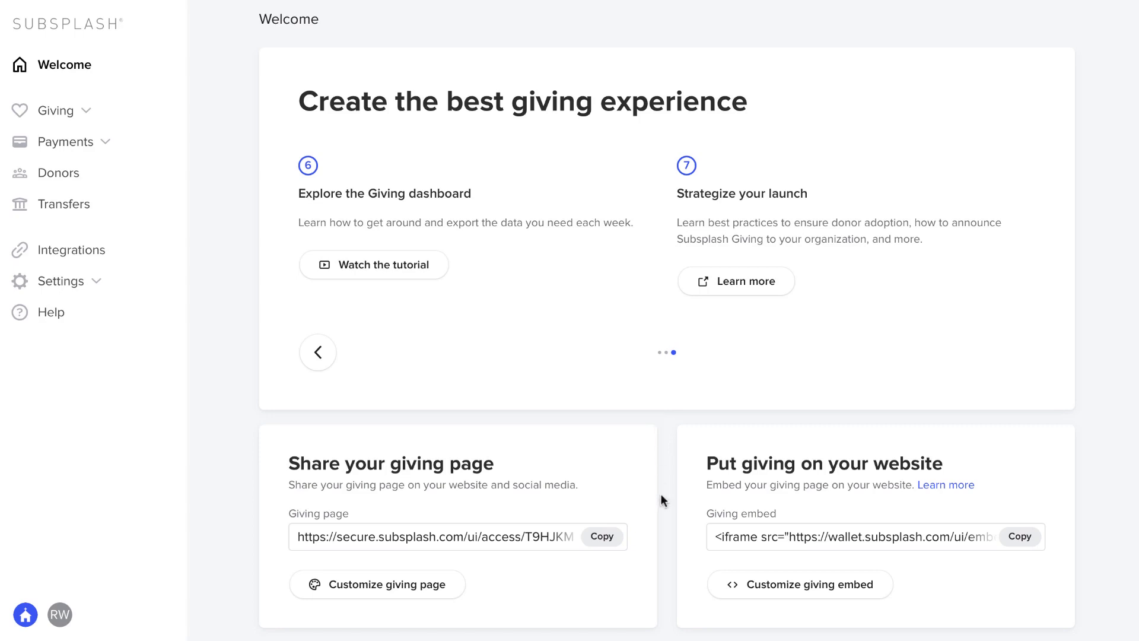
scroll(661, 496, down, 3)
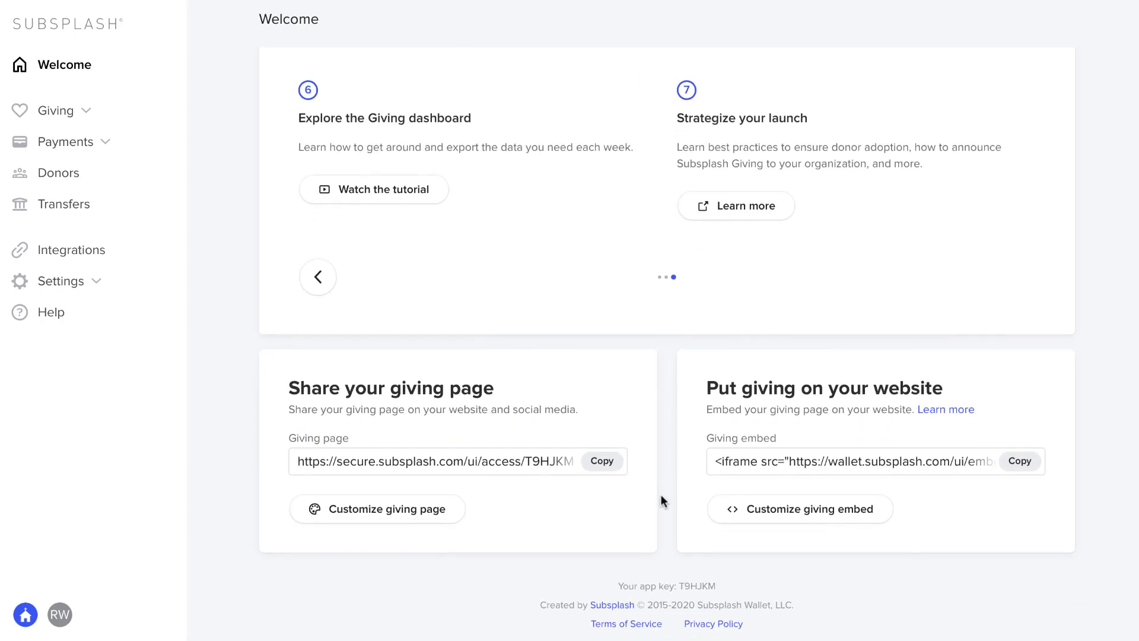
scroll(660, 494, down, 1)
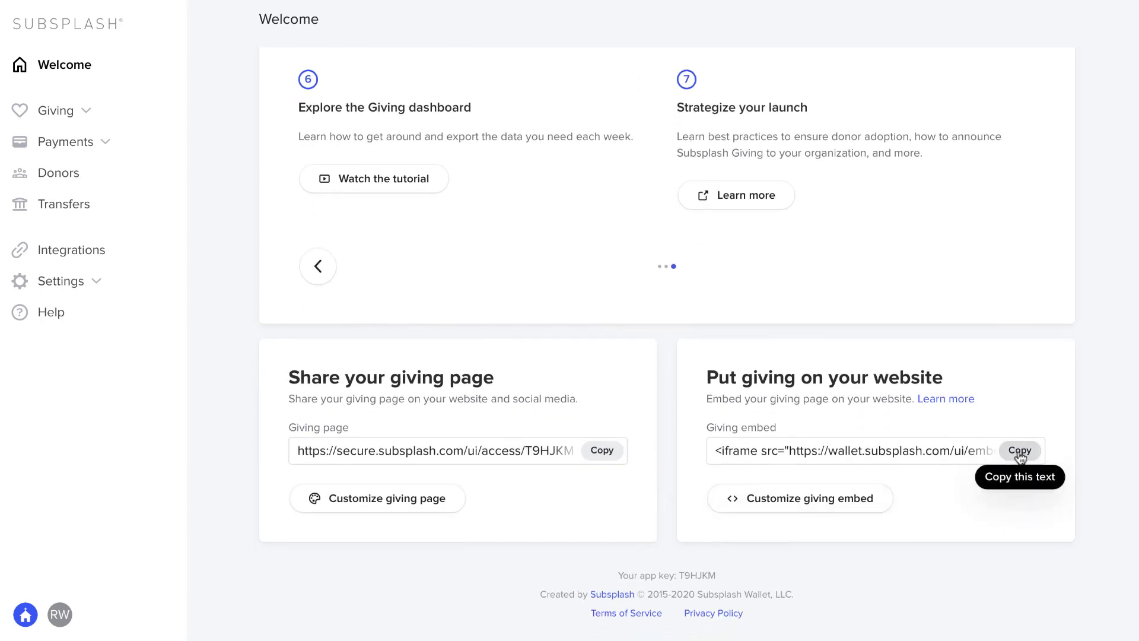
scroll(644, 327, up, 1)
scroll(643, 325, up, 1)
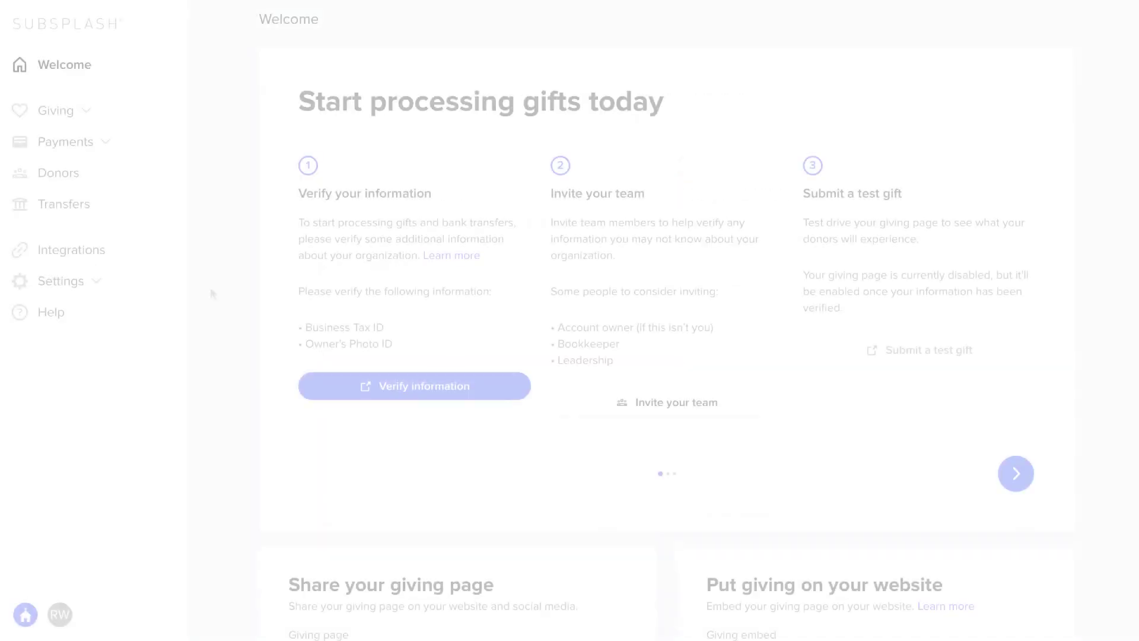
- Open the Giving help center and go to its option for contacting support
click(37, 312)
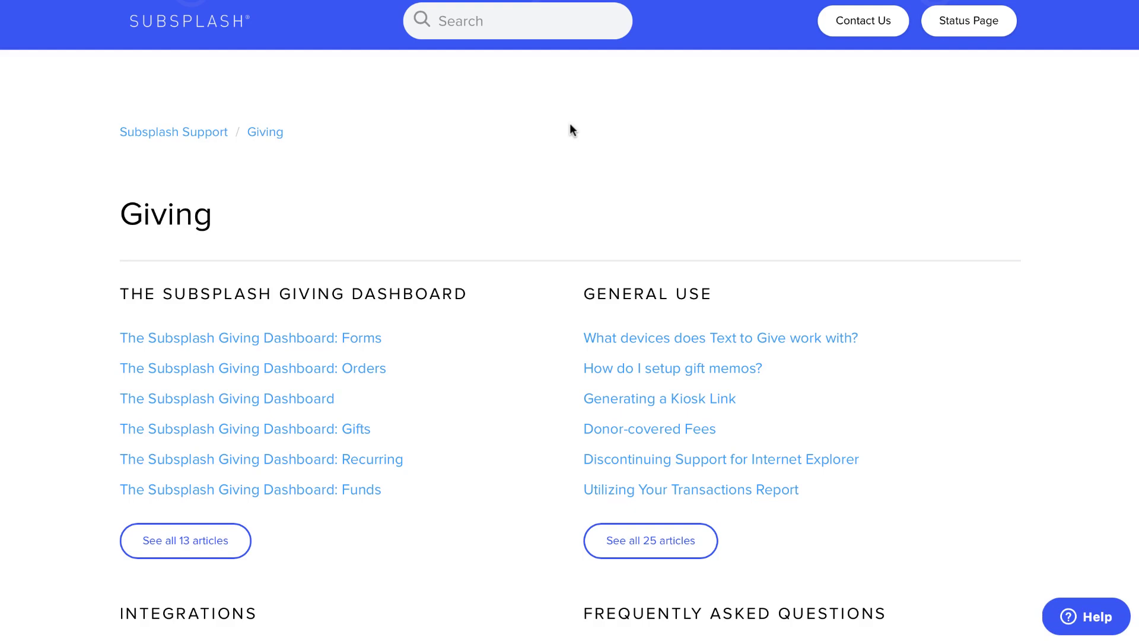
click(847, 26)
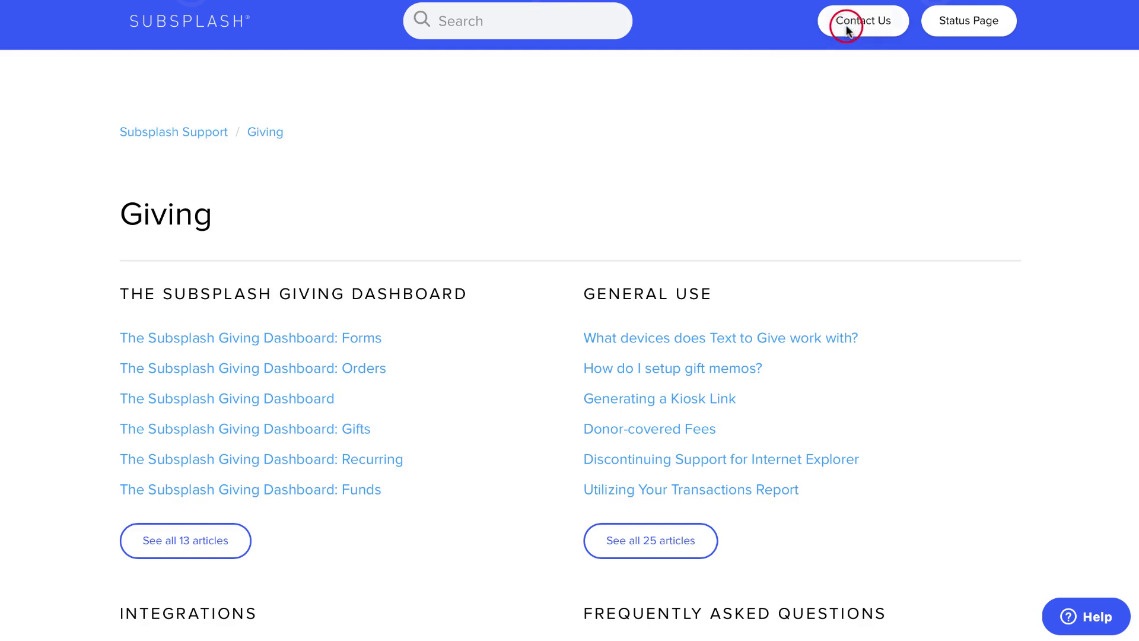